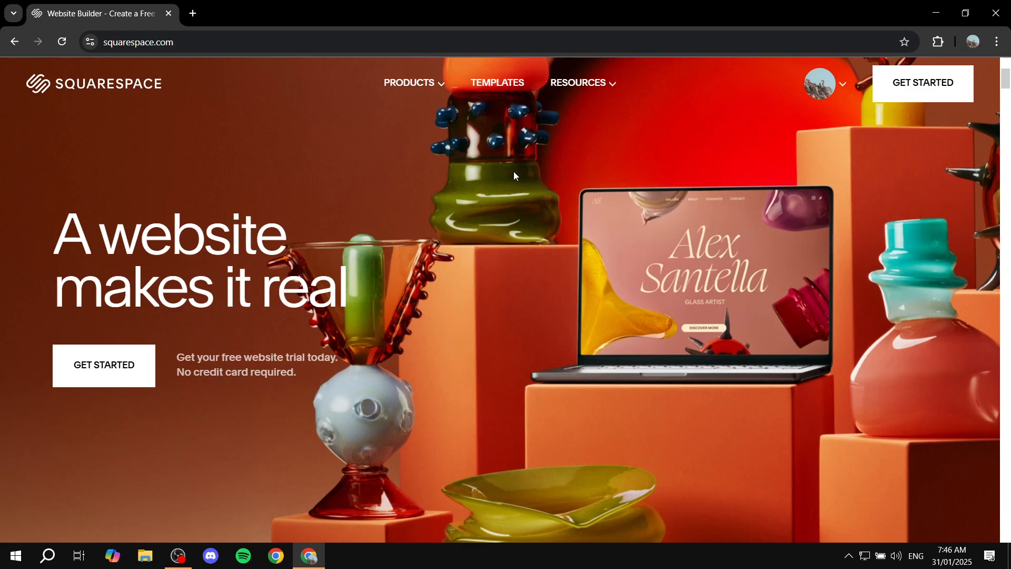
Step: Open the ExplainSpace website editor from the account dashboard and review its home page
{"action": "left_click", "coordinate": [822, 83]}
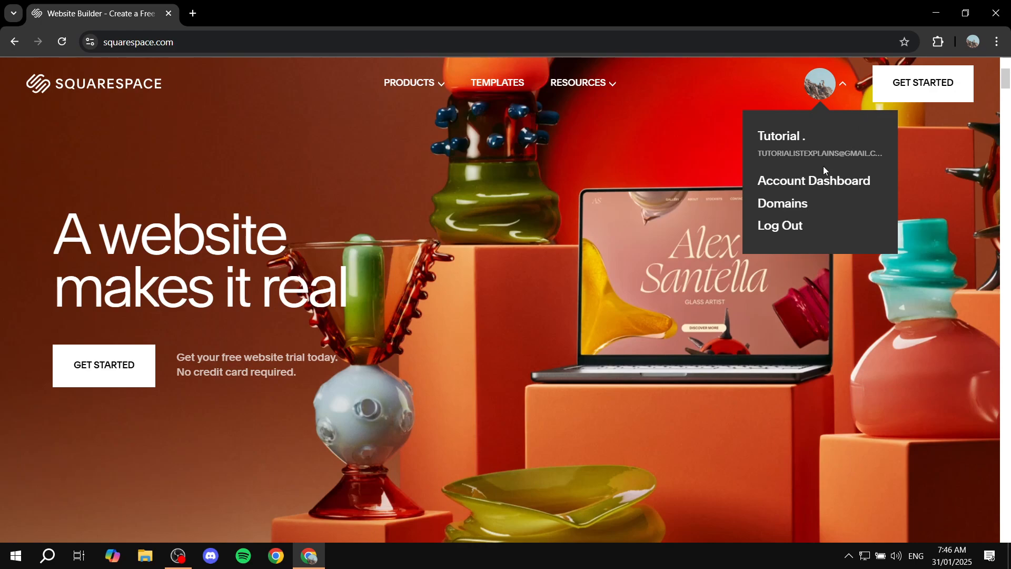
{"action": "left_click", "coordinate": [819, 184]}
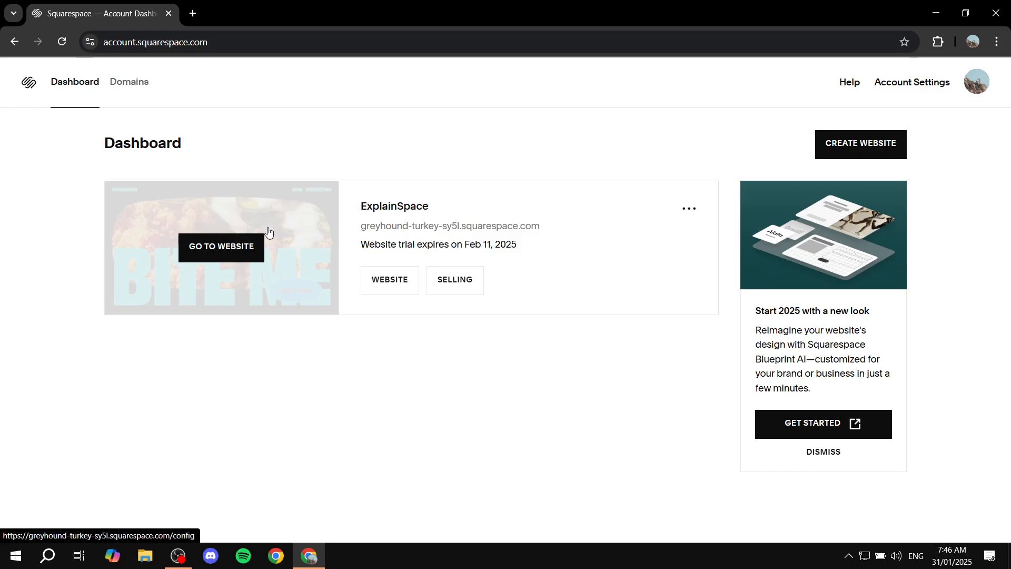
{"action": "left_click", "coordinate": [268, 232]}
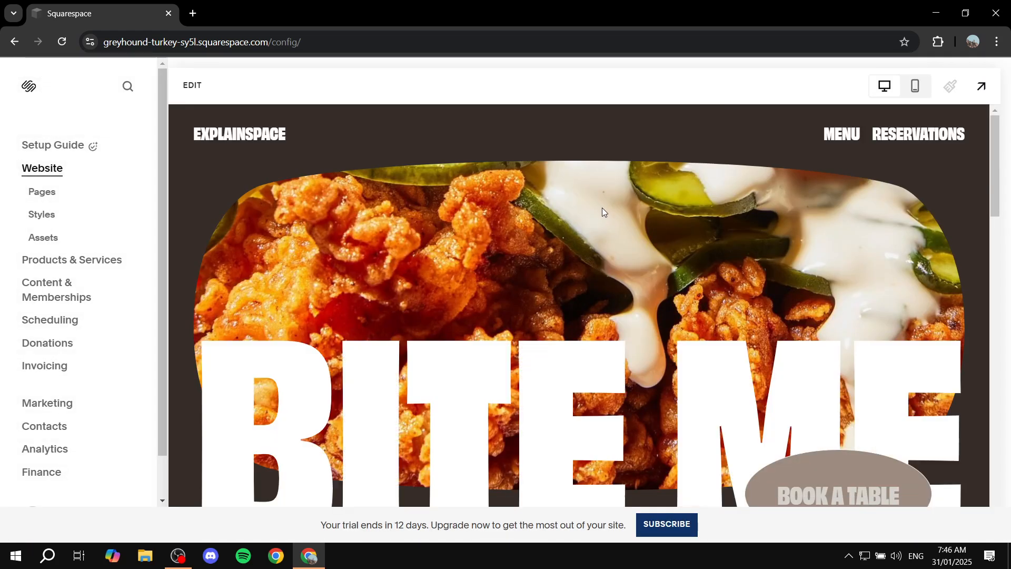
{"action": "scroll", "coordinate": [602, 208], "scroll_direction": "down", "scroll_amount": 10}
{"action": "scroll", "coordinate": [624, 279], "scroll_direction": "up", "scroll_amount": 10}
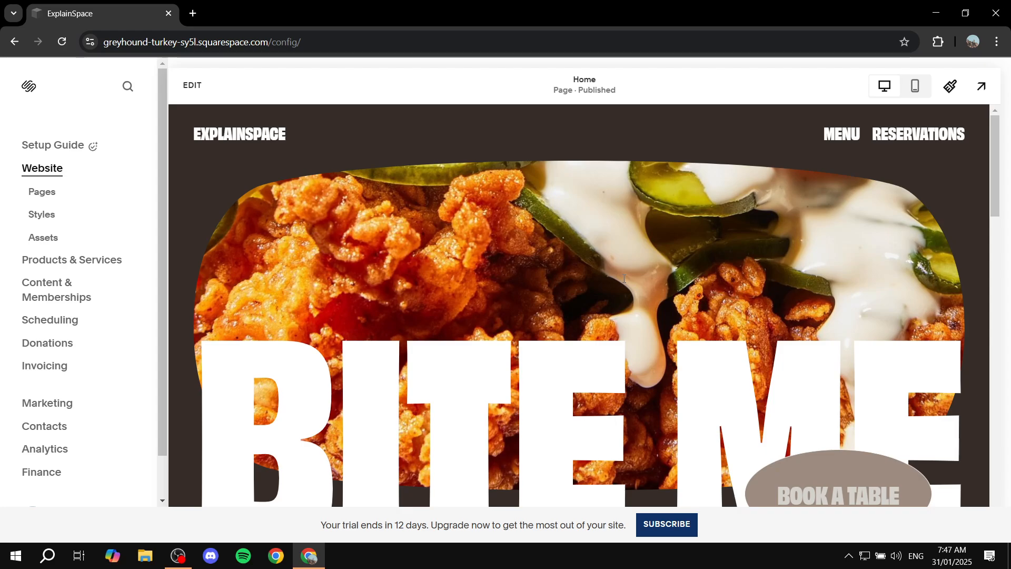
{"action": "scroll", "coordinate": [599, 190], "scroll_direction": "down", "scroll_amount": 10}
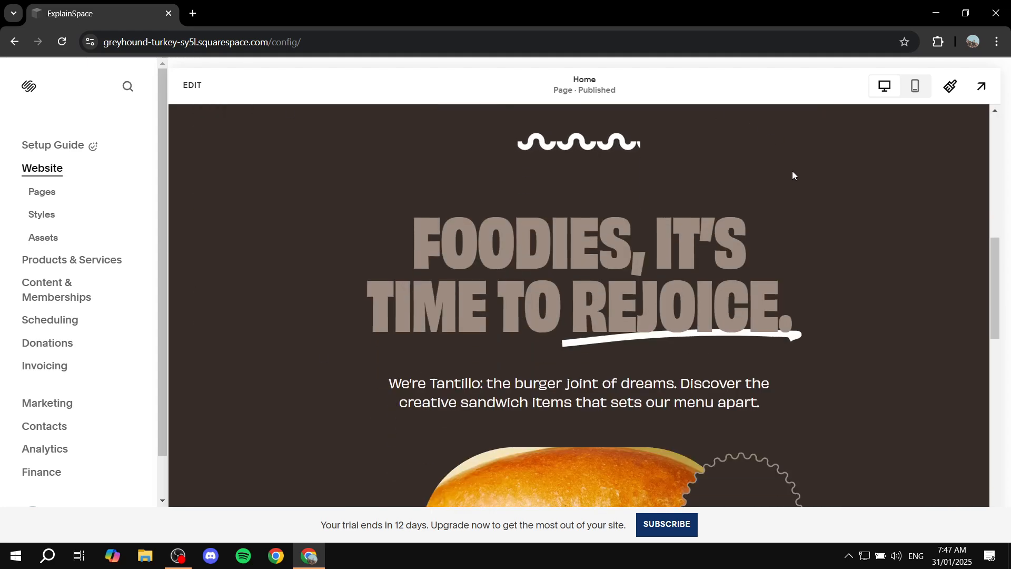
{"action": "scroll", "coordinate": [726, 266], "scroll_direction": "up", "scroll_amount": 10}
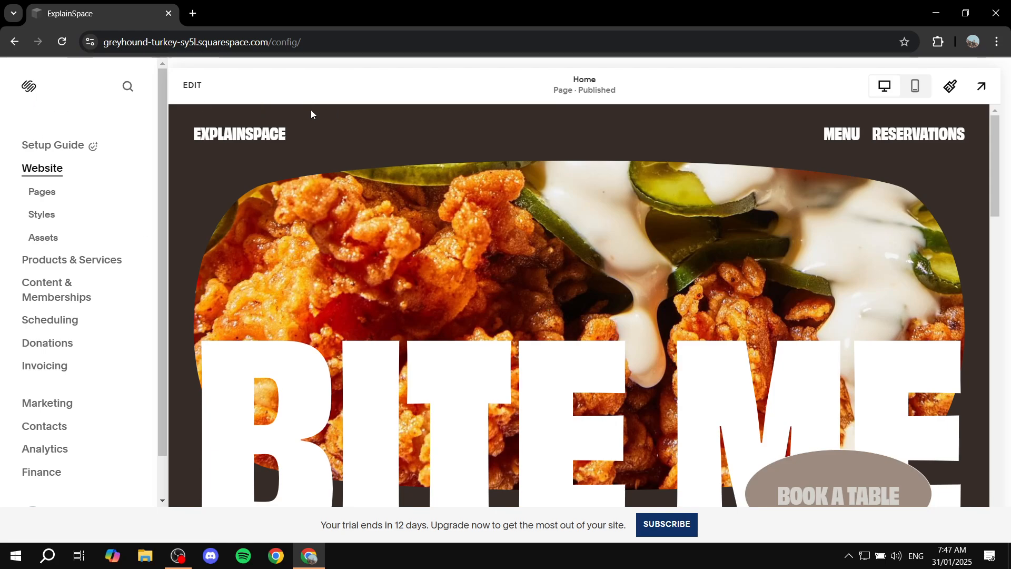
Step: Return to the account dashboard
{"action": "left_click", "coordinate": [353, 38]}
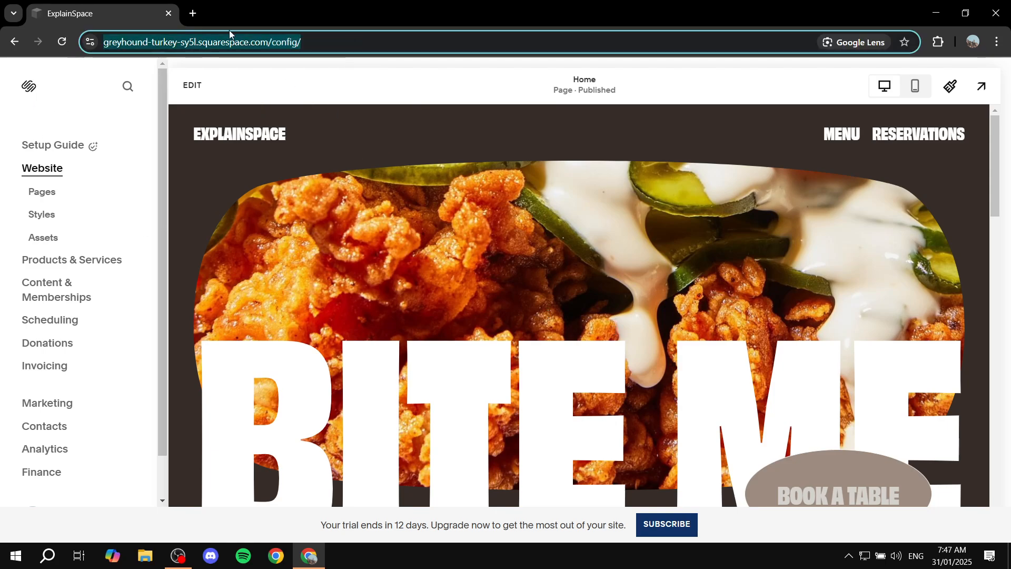
{"action": "scroll", "coordinate": [154, 205], "scroll_direction": "down", "scroll_amount": 1}
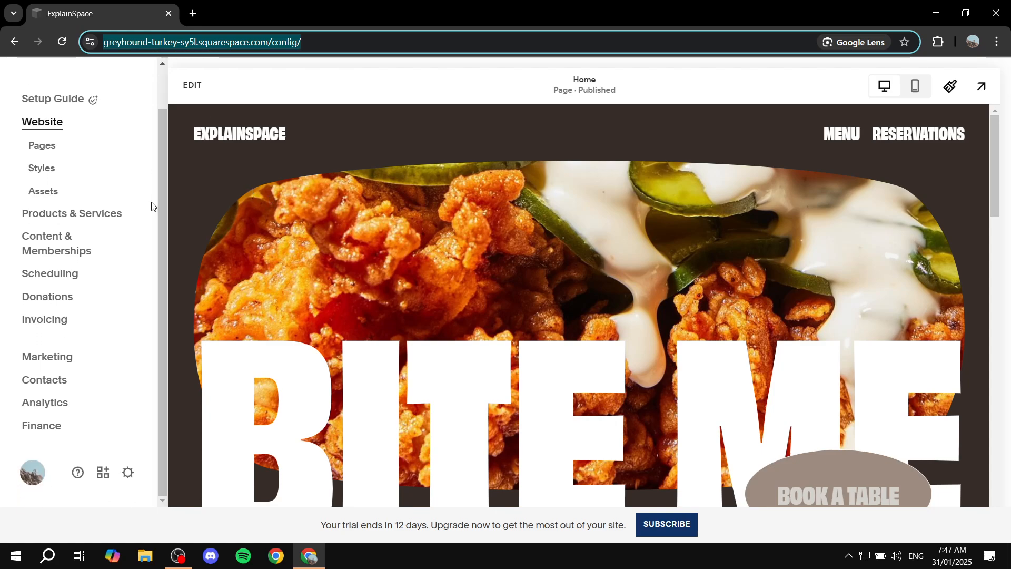
{"action": "left_click", "coordinate": [37, 482]}
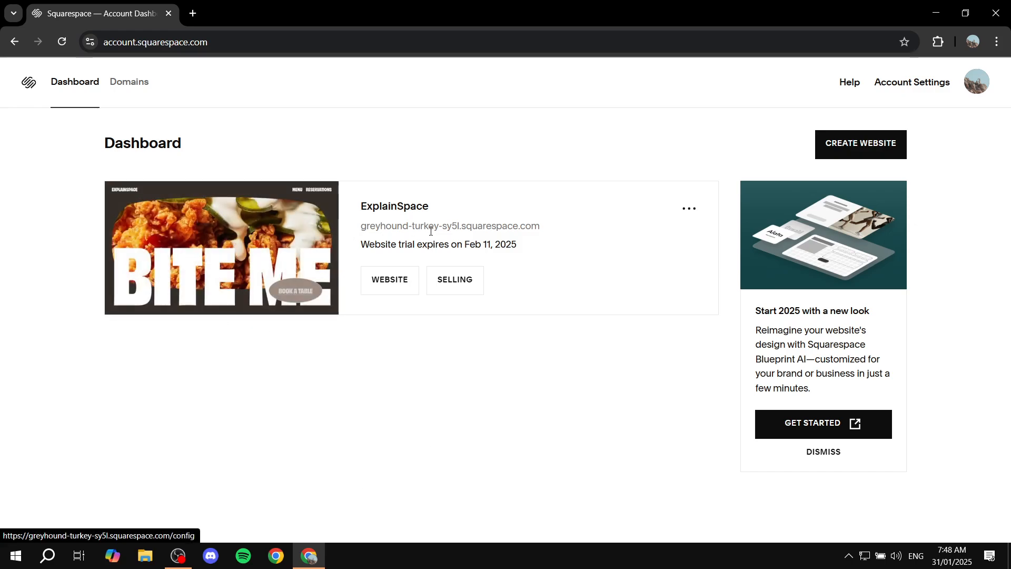
Step: Try to duplicate the ExplainSpace website from its dashboard options
{"action": "left_click", "coordinate": [688, 209]}
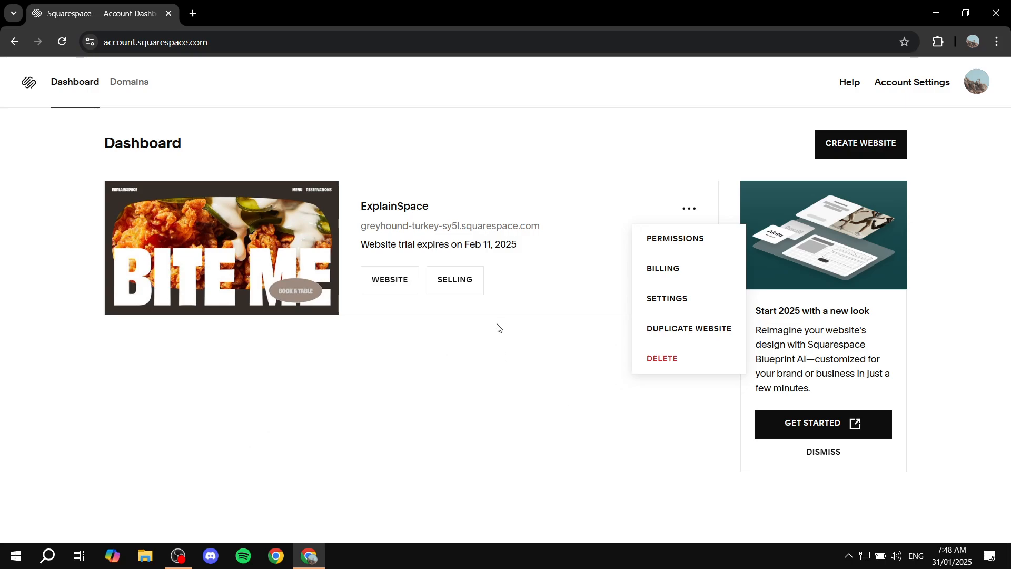
{"action": "left_click", "coordinate": [703, 334]}
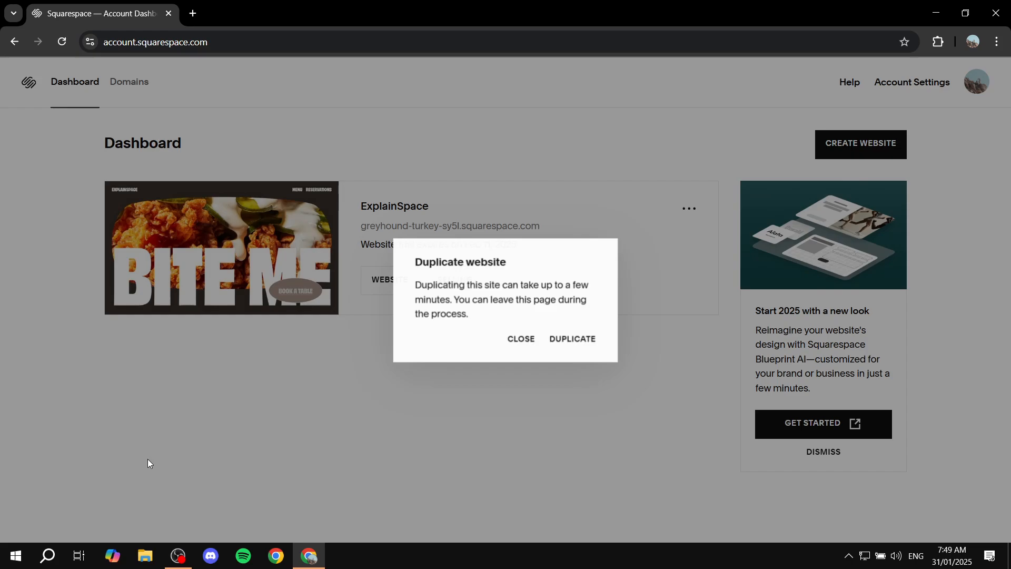
{"action": "left_click", "coordinate": [582, 340]}
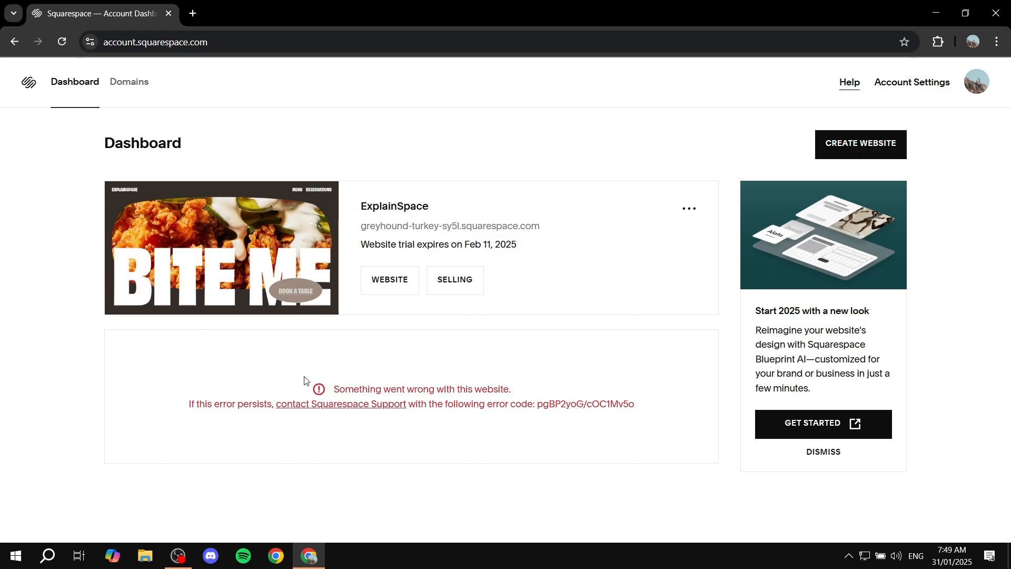
Step: Reopen the ExplainSpace website editor from the dashboard
{"action": "left_click_drag", "start_coordinate": [323, 389], "coordinate": [545, 390]}
{"action": "left_click", "coordinate": [425, 220]}
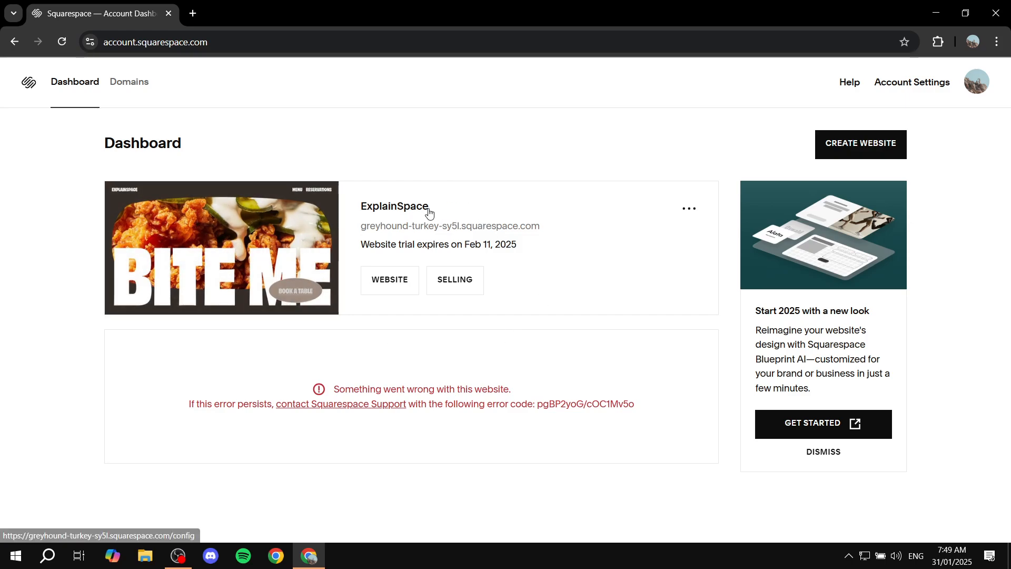
{"action": "mouse_move", "coordinate": [187, 271]}
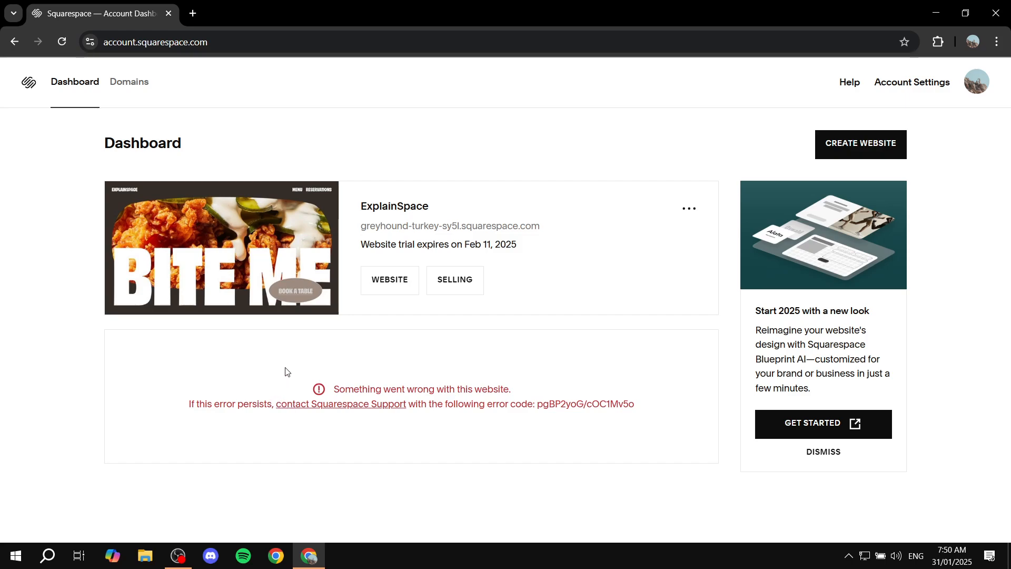
{"action": "left_click", "coordinate": [269, 245]}
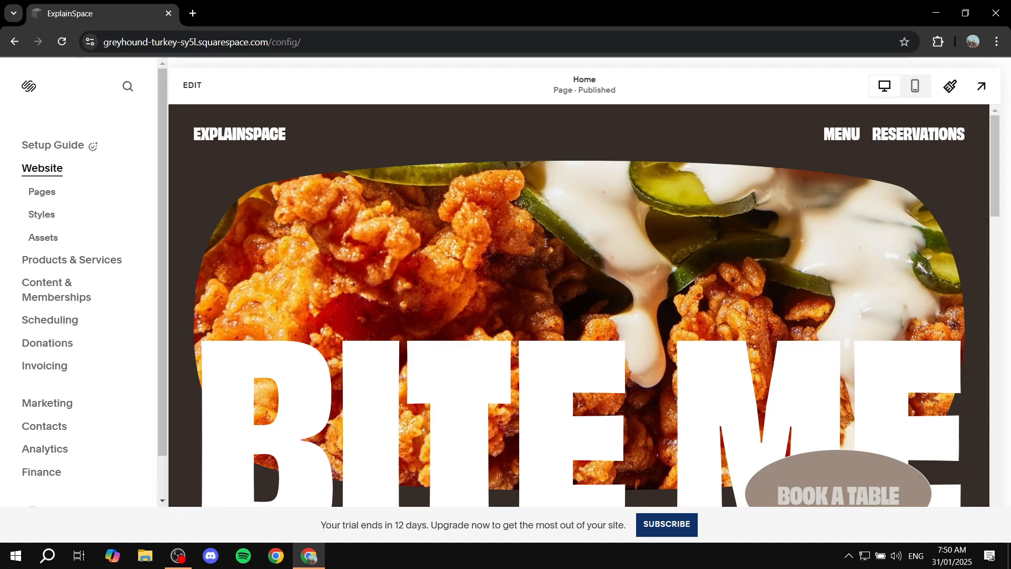
Step: Open the website's Pages panel
{"action": "scroll", "coordinate": [717, 322], "scroll_direction": "down", "scroll_amount": 5}
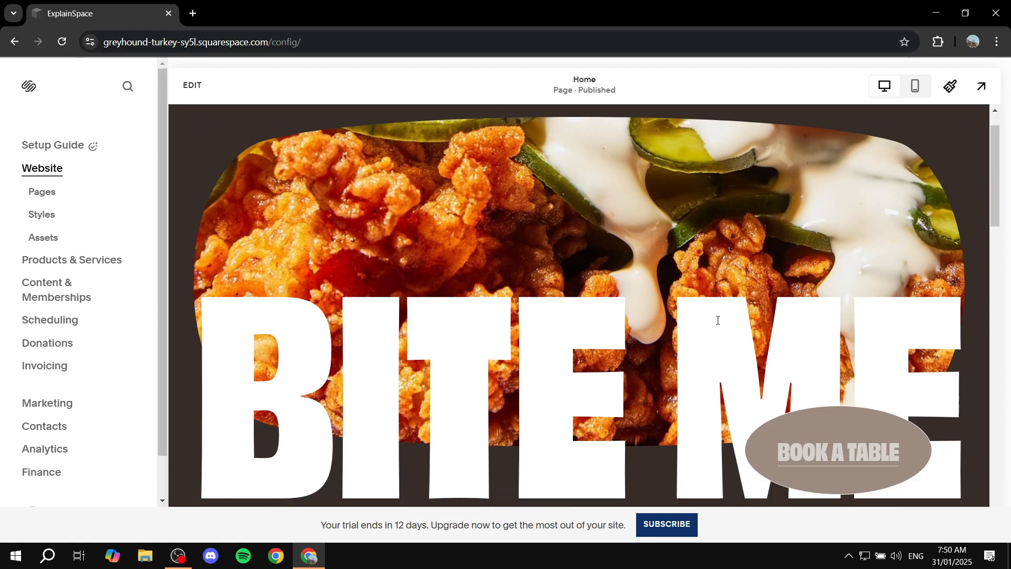
{"action": "scroll", "coordinate": [718, 329], "scroll_direction": "down", "scroll_amount": 8}
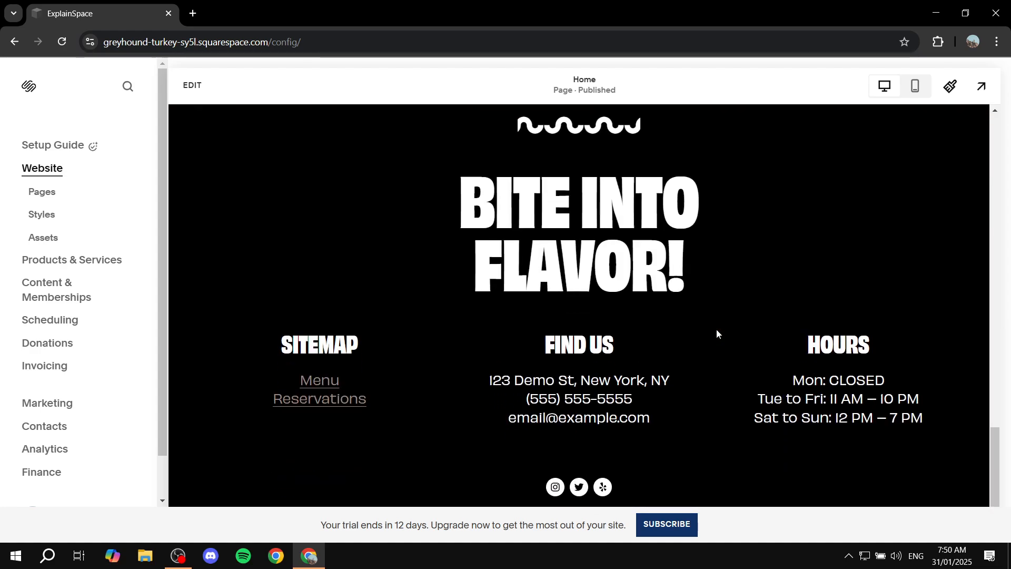
{"action": "scroll", "coordinate": [616, 343], "scroll_direction": "up", "scroll_amount": 5}
{"action": "scroll", "coordinate": [614, 342], "scroll_direction": "up", "scroll_amount": 10}
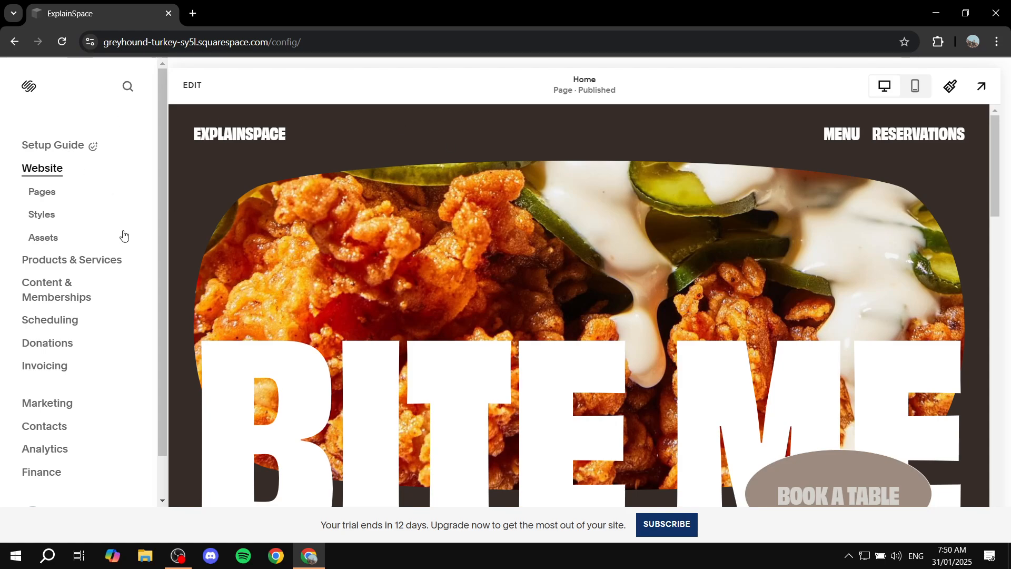
{"action": "left_click", "coordinate": [43, 198]}
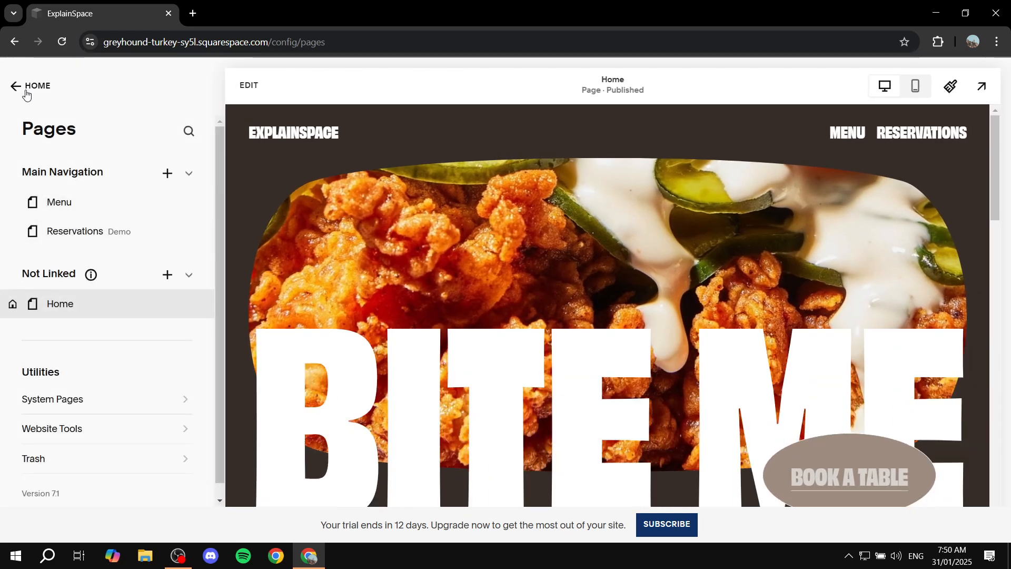
{"action": "left_click", "coordinate": [26, 91]}
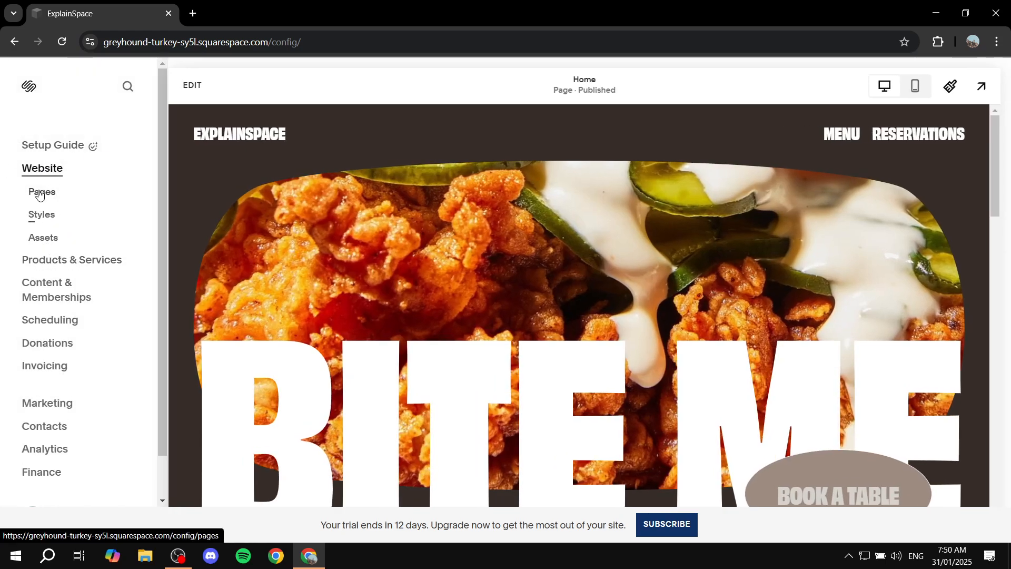
{"action": "left_click", "coordinate": [39, 194]}
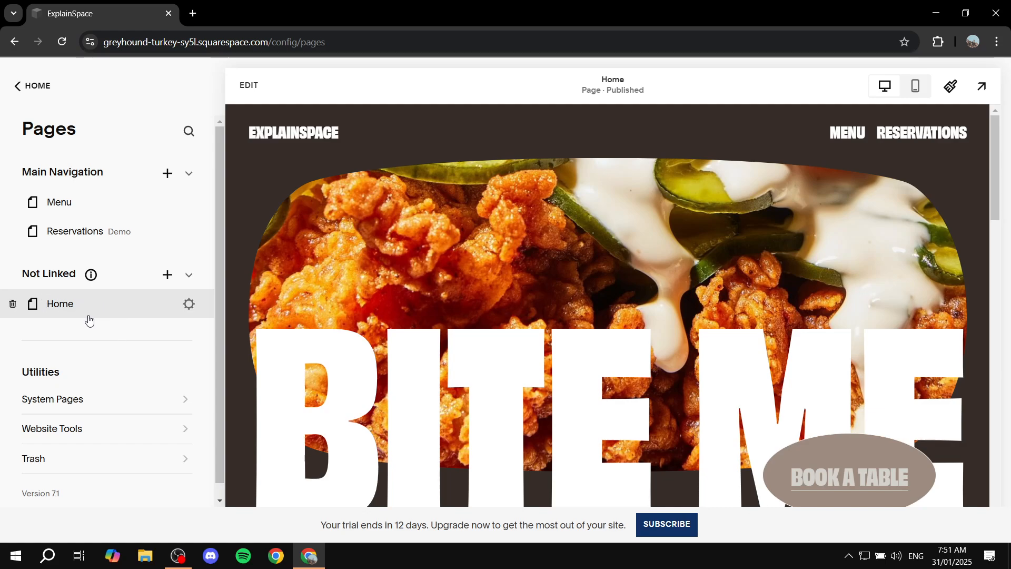
Step: Open the Home page settings to review them, then close them
{"action": "left_click", "coordinate": [188, 304]}
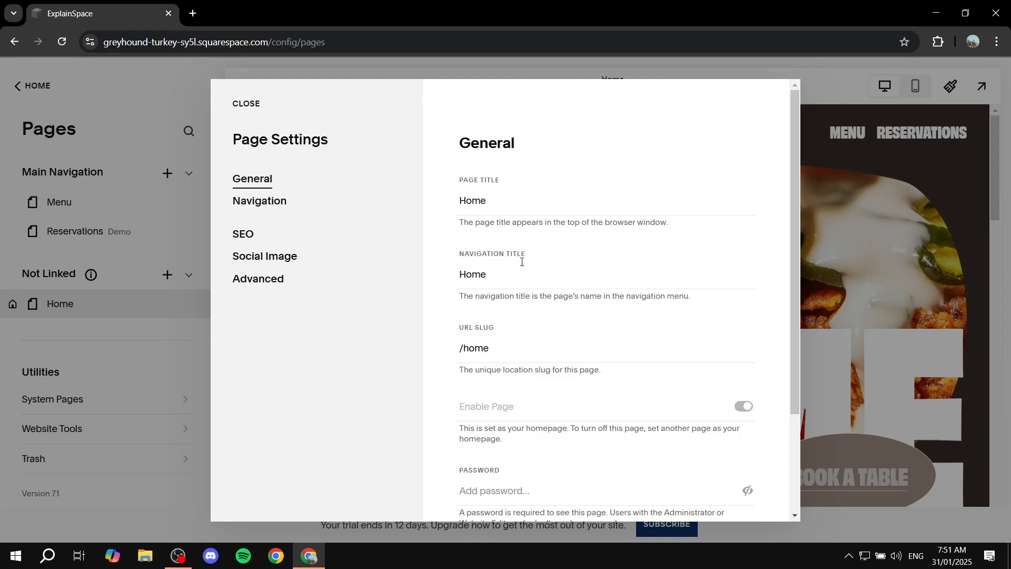
{"action": "left_click", "coordinate": [249, 105]}
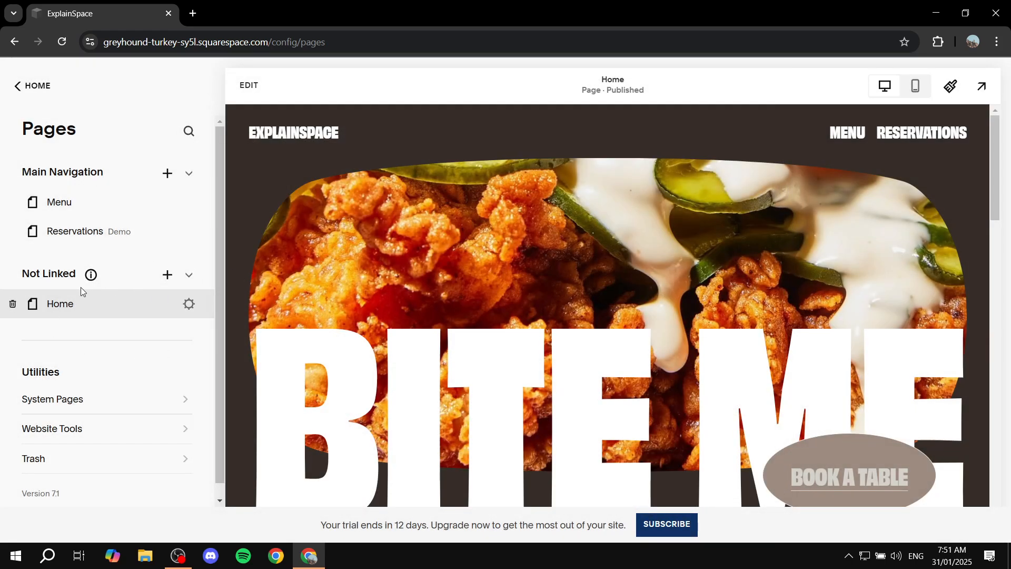
{"action": "left_click_drag", "start_coordinate": [21, 274], "coordinate": [77, 277]}
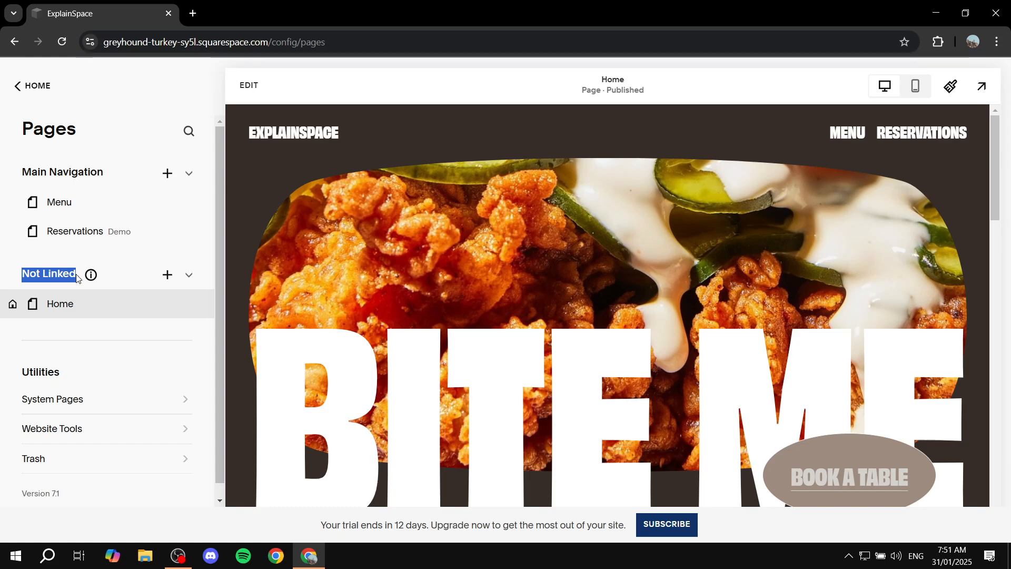
{"action": "left_click", "coordinate": [113, 279]}
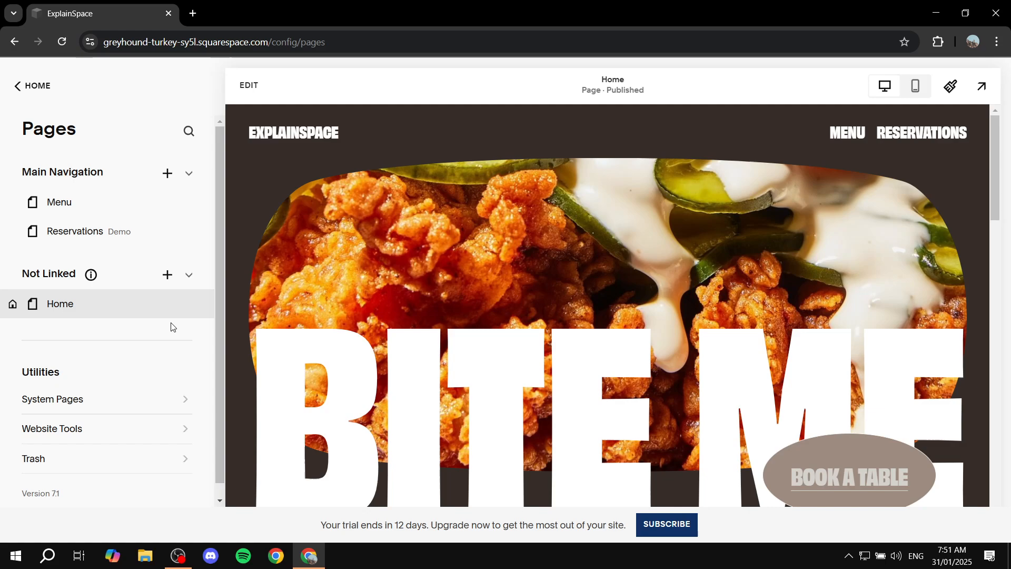
Step: Add a new Dropdown to the Not Linked pages section
{"action": "left_click", "coordinate": [168, 276]}
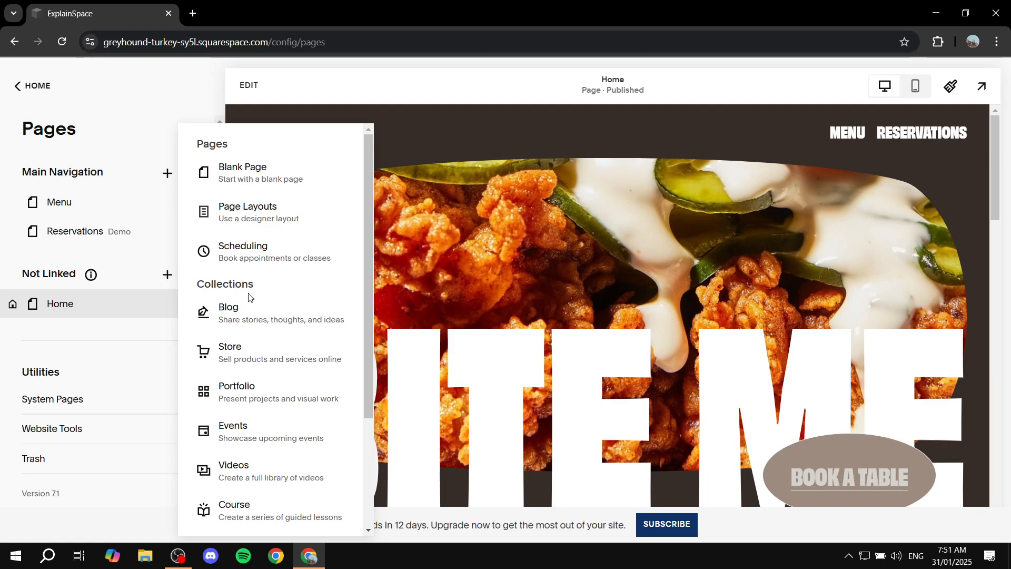
{"action": "scroll", "coordinate": [300, 319], "scroll_direction": "down", "scroll_amount": 3}
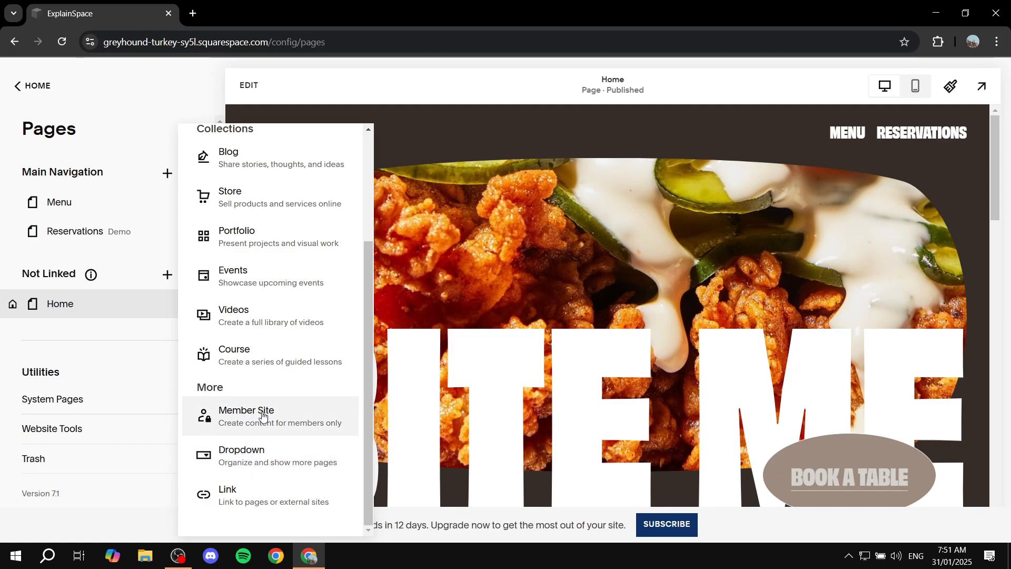
{"action": "left_click", "coordinate": [242, 457]}
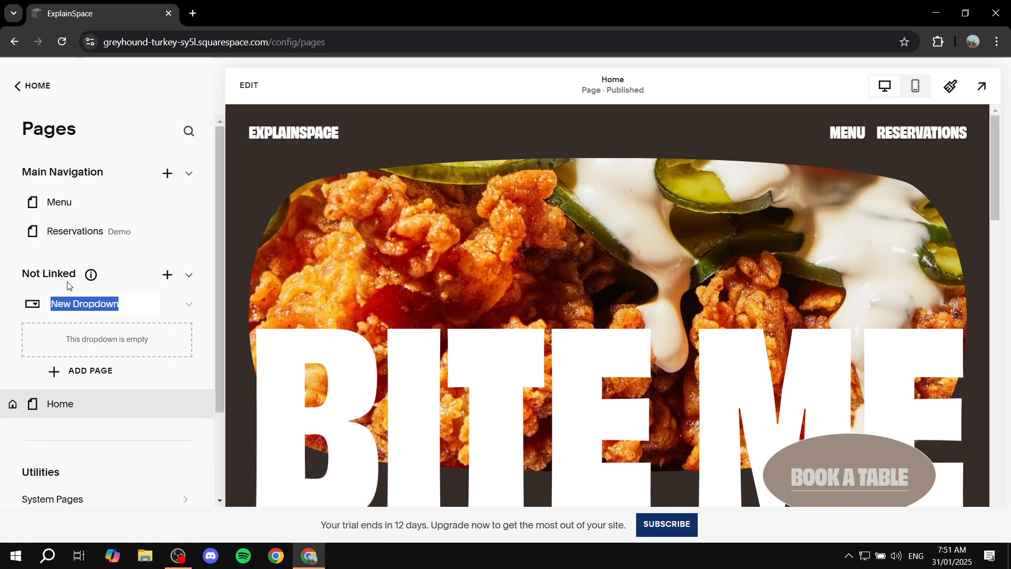
{"action": "left_click", "coordinate": [21, 280]}
{"action": "left_click_drag", "start_coordinate": [21, 279], "coordinate": [89, 279]}
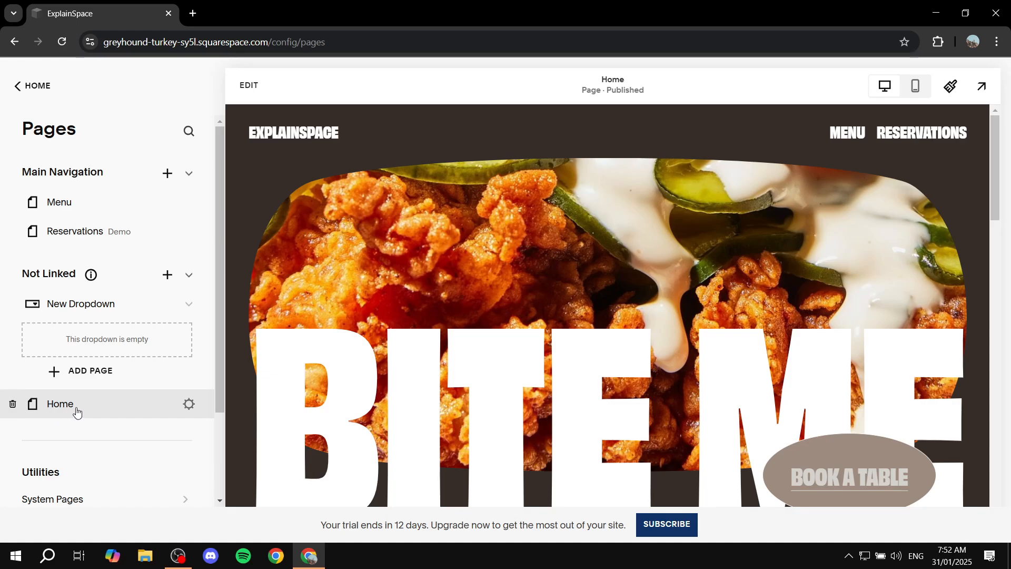
Step: Duplicate the Home page from its page settings
{"action": "left_click", "coordinate": [187, 405]}
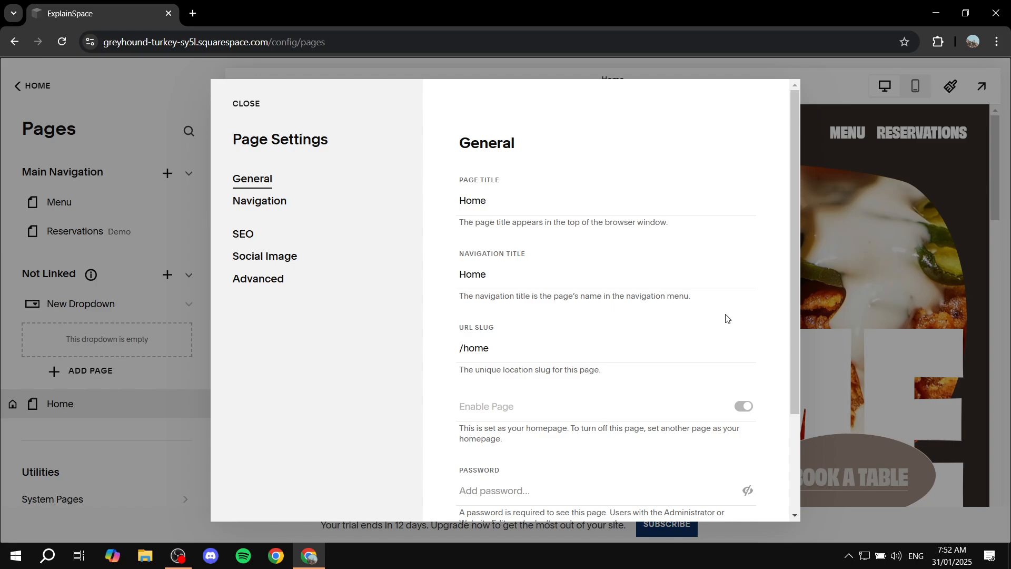
{"action": "scroll", "coordinate": [648, 268], "scroll_direction": "down", "scroll_amount": 3}
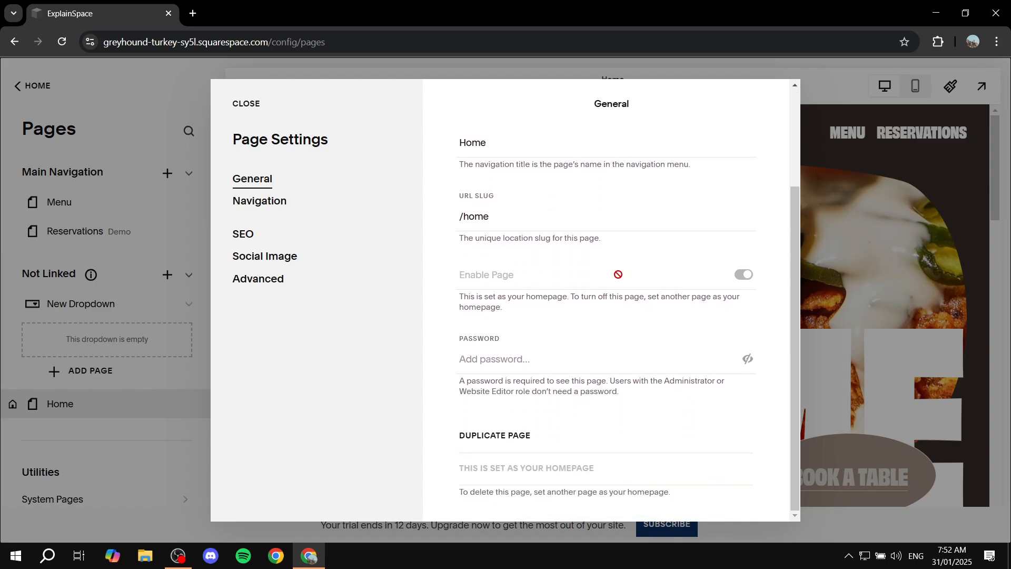
{"action": "left_click", "coordinate": [507, 442]}
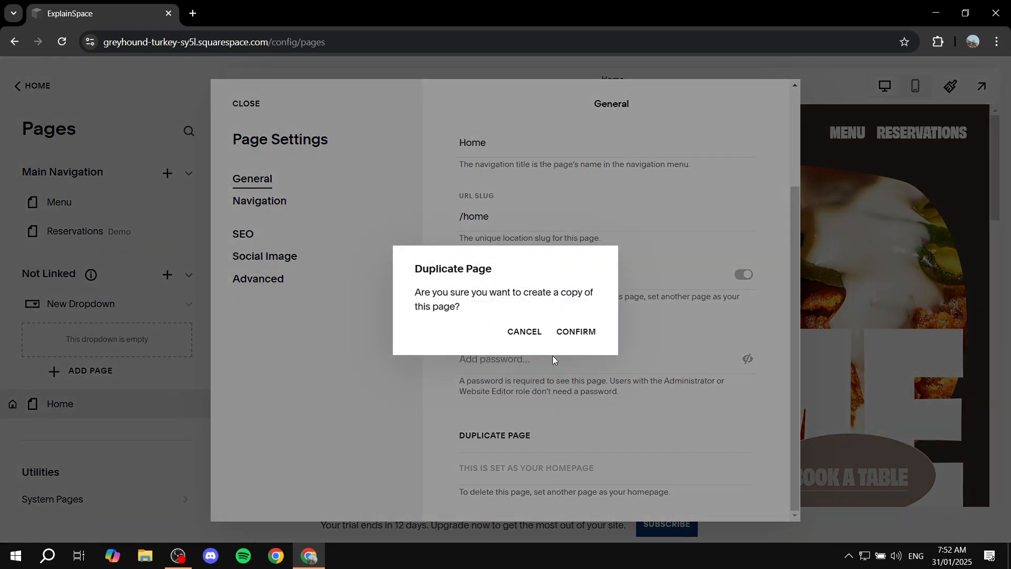
{"action": "left_click", "coordinate": [576, 333]}
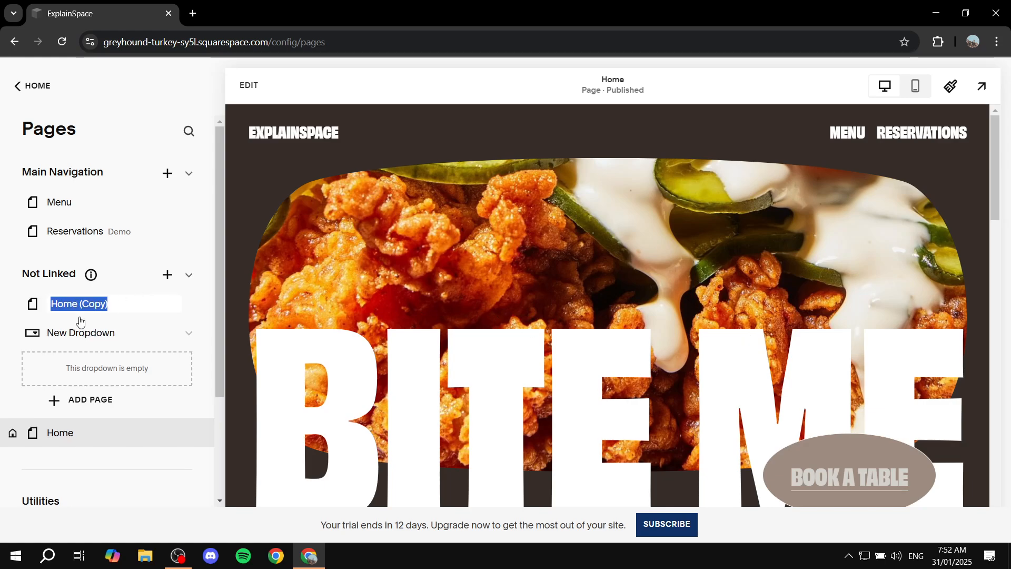
Step: Move the Home (Copy) page into the New Dropdown
{"action": "left_click", "coordinate": [32, 311]}
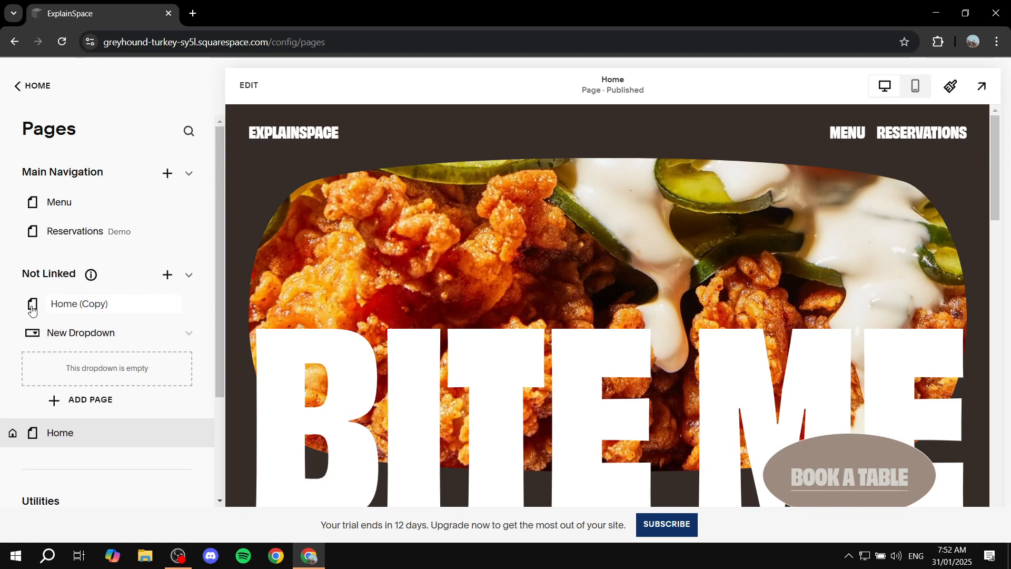
{"action": "left_click_drag", "start_coordinate": [32, 311], "coordinate": [53, 340]}
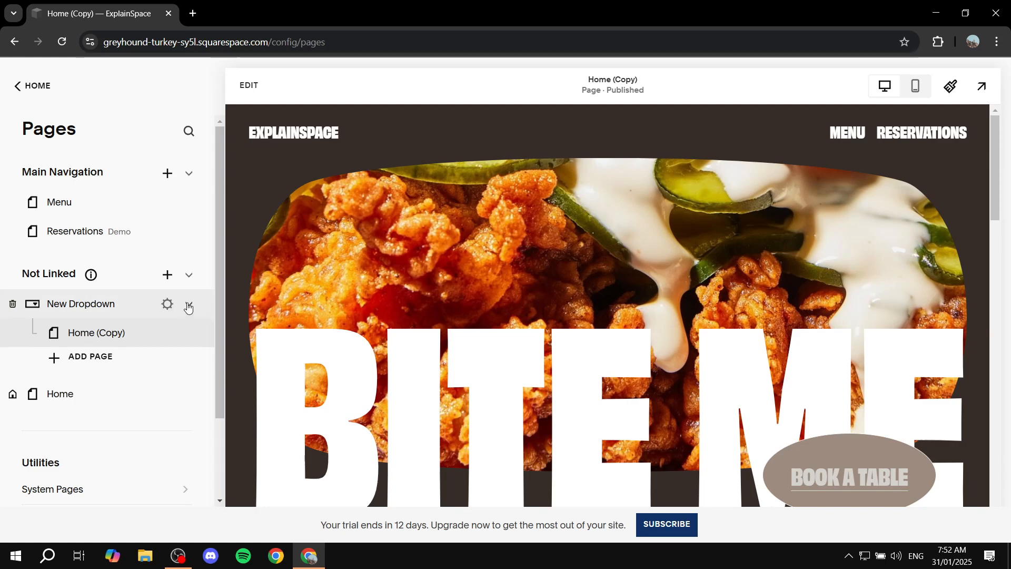
Step: Collapse and re-expand the New Dropdown to check the page nested inside it
{"action": "left_click", "coordinate": [189, 306]}
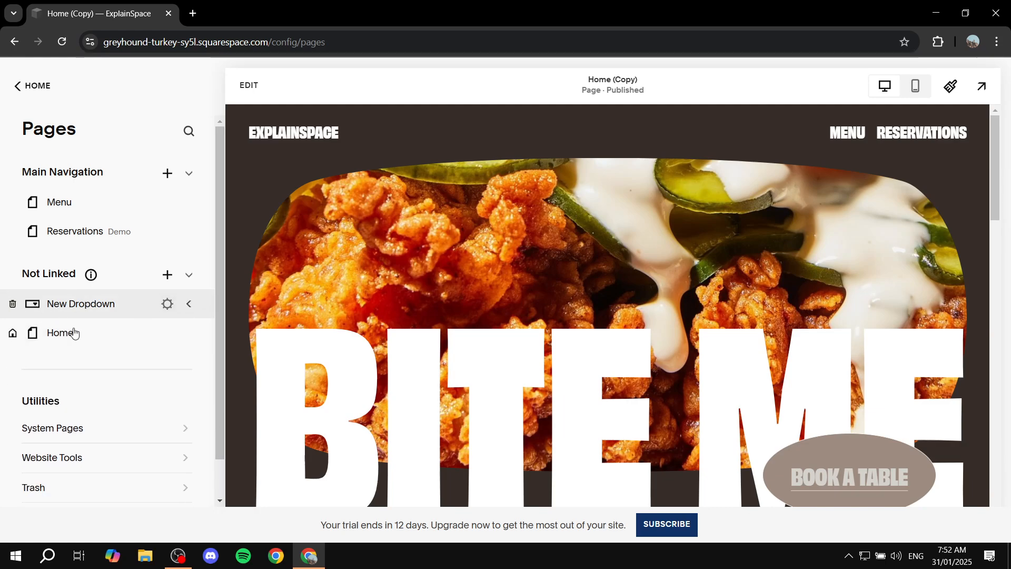
{"action": "left_click", "coordinate": [192, 306]}
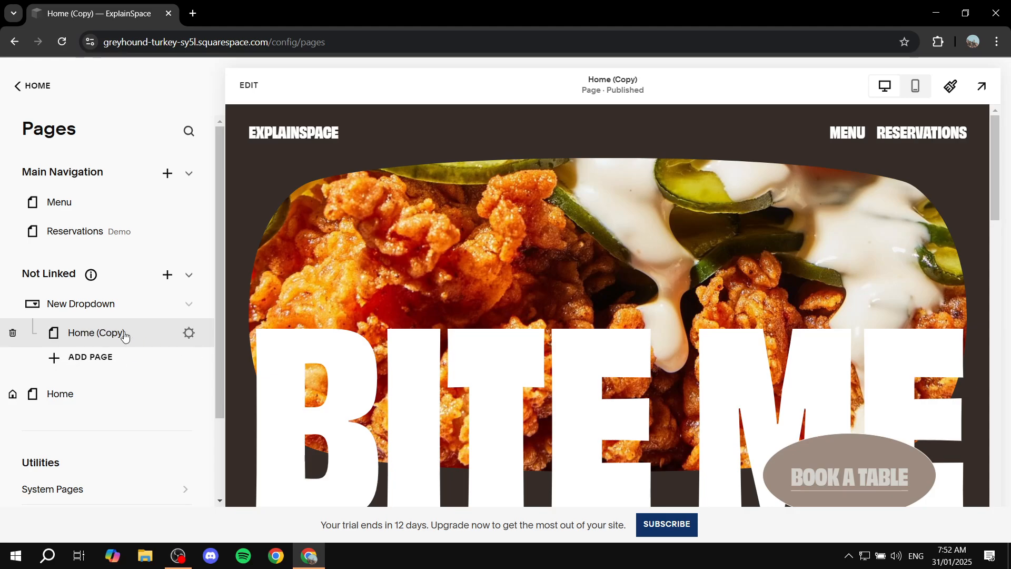
{"action": "scroll", "coordinate": [577, 305], "scroll_direction": "down", "scroll_amount": 11}
{"action": "scroll", "coordinate": [578, 322], "scroll_direction": "up", "scroll_amount": 8}
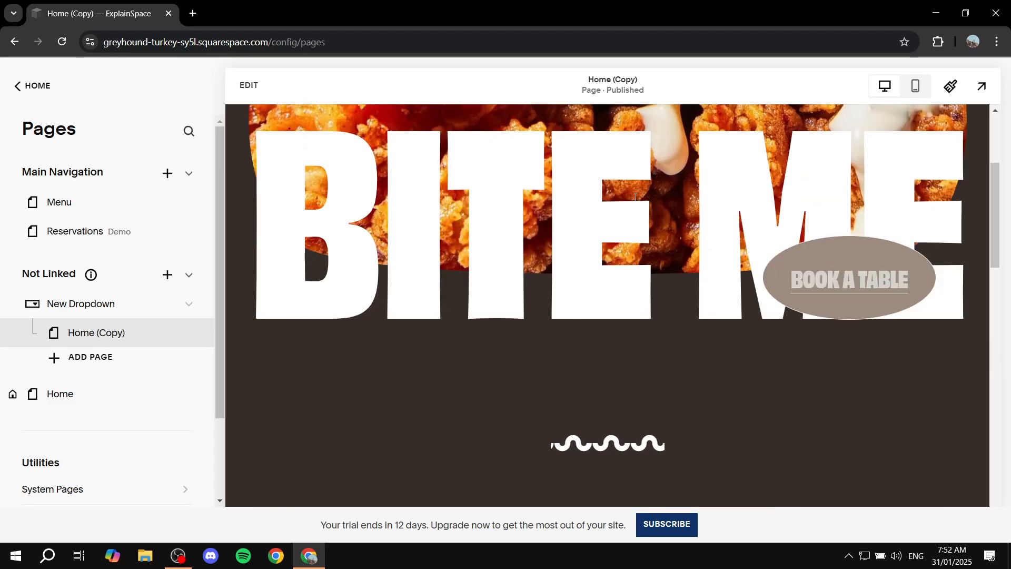
{"action": "scroll", "coordinate": [658, 237], "scroll_direction": "up", "scroll_amount": 4}
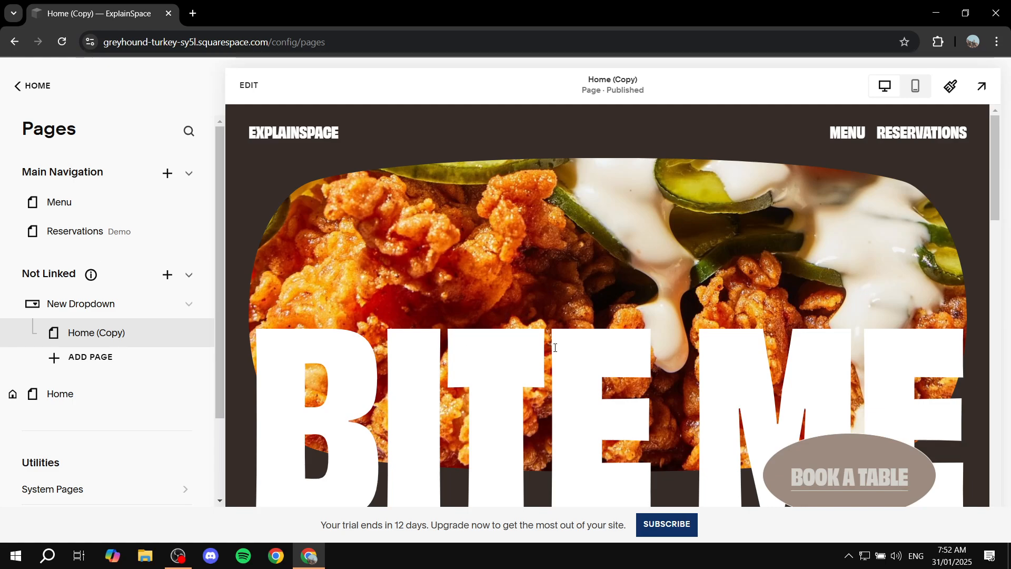
Step: Open the Home page in the editor and add a Shape block near the top of the hero section
{"action": "left_click", "coordinate": [86, 403]}
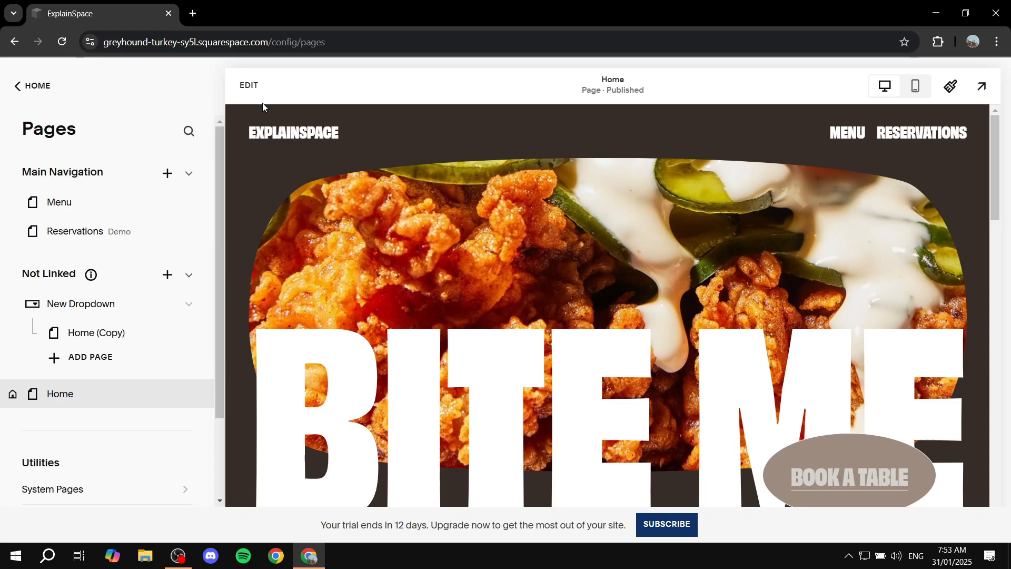
{"action": "left_click", "coordinate": [248, 85]}
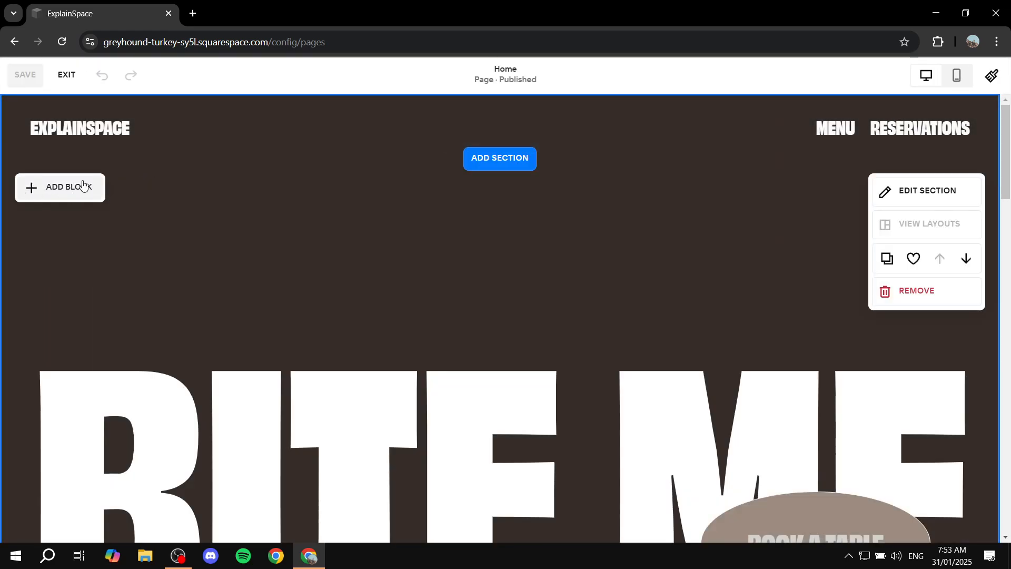
{"action": "left_click", "coordinate": [82, 185]}
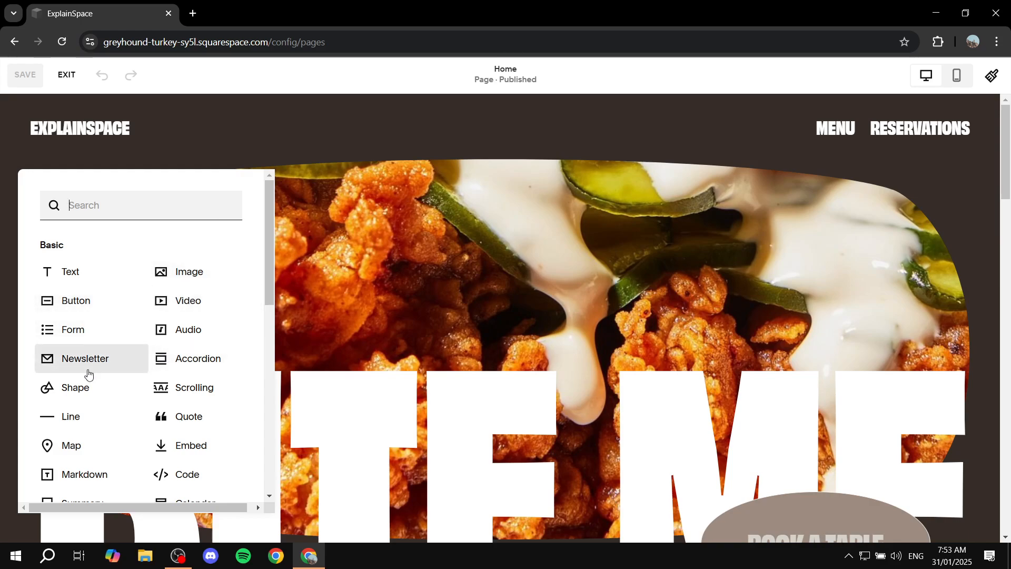
{"action": "left_click", "coordinate": [84, 394]}
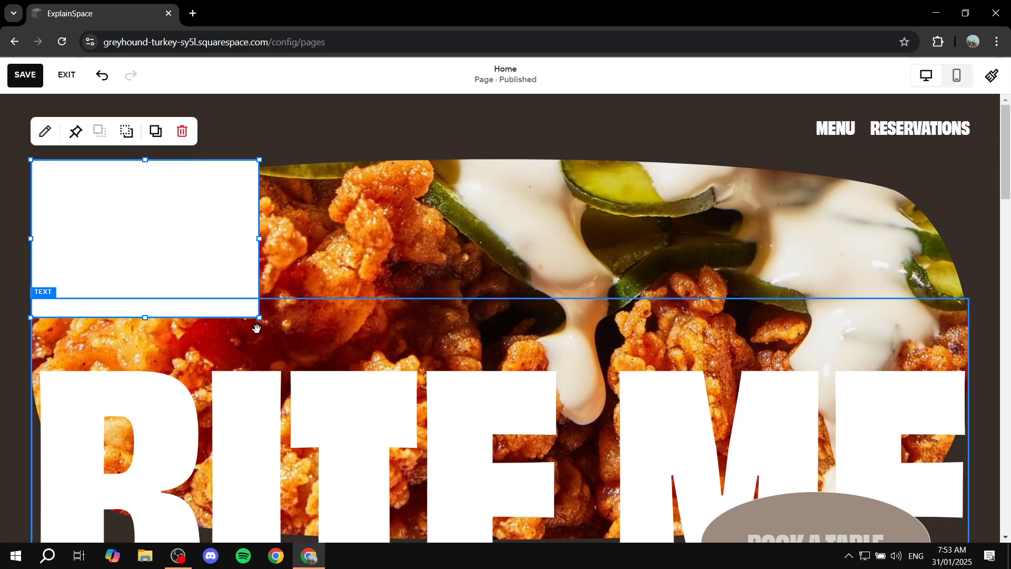
Step: Enlarge the new block across most of the hero image, then save the page and exit the editor
{"action": "left_click_drag", "start_coordinate": [259, 318], "coordinate": [377, 428]}
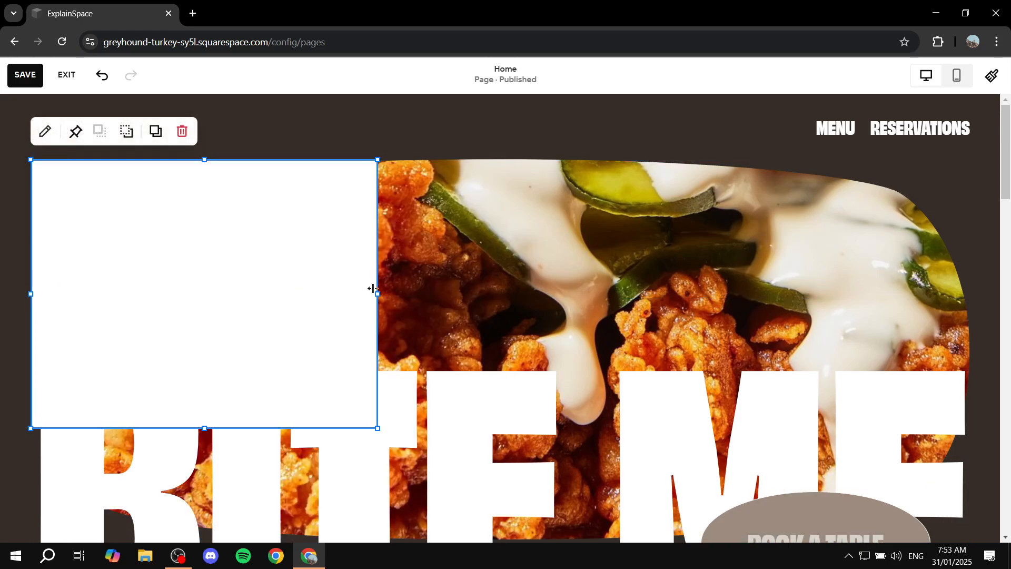
{"action": "left_click_drag", "start_coordinate": [377, 294], "coordinate": [851, 294]}
{"action": "scroll", "coordinate": [574, 226], "scroll_direction": "down", "scroll_amount": 8}
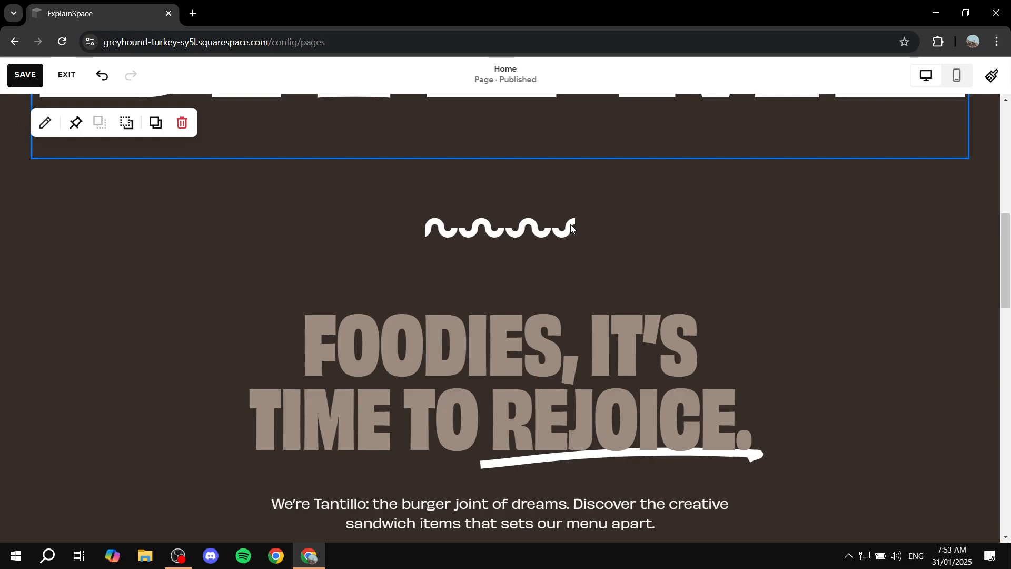
{"action": "scroll", "coordinate": [445, 221], "scroll_direction": "up", "scroll_amount": 6}
{"action": "left_click", "coordinate": [25, 75]}
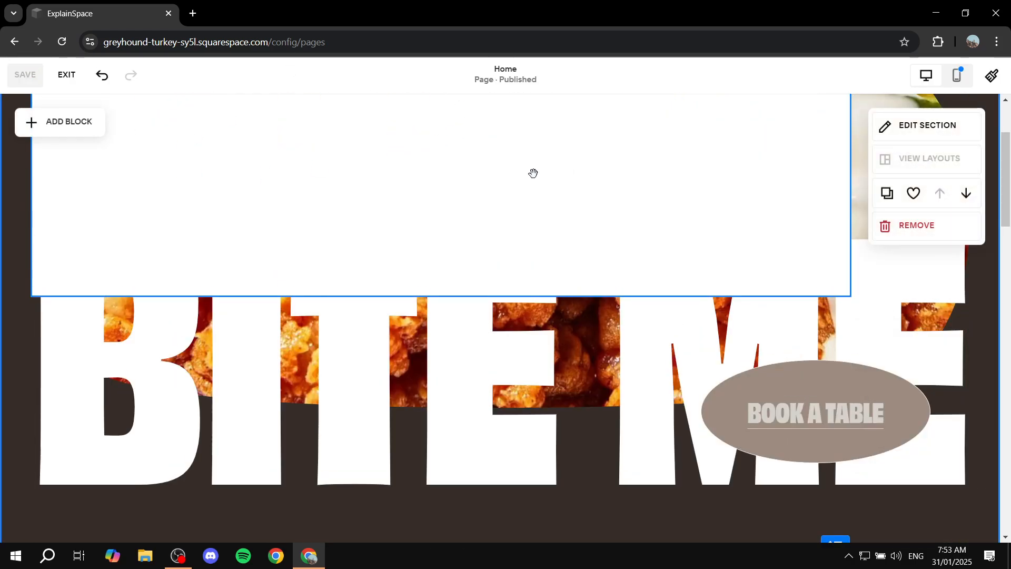
{"action": "left_click", "coordinate": [68, 76]}
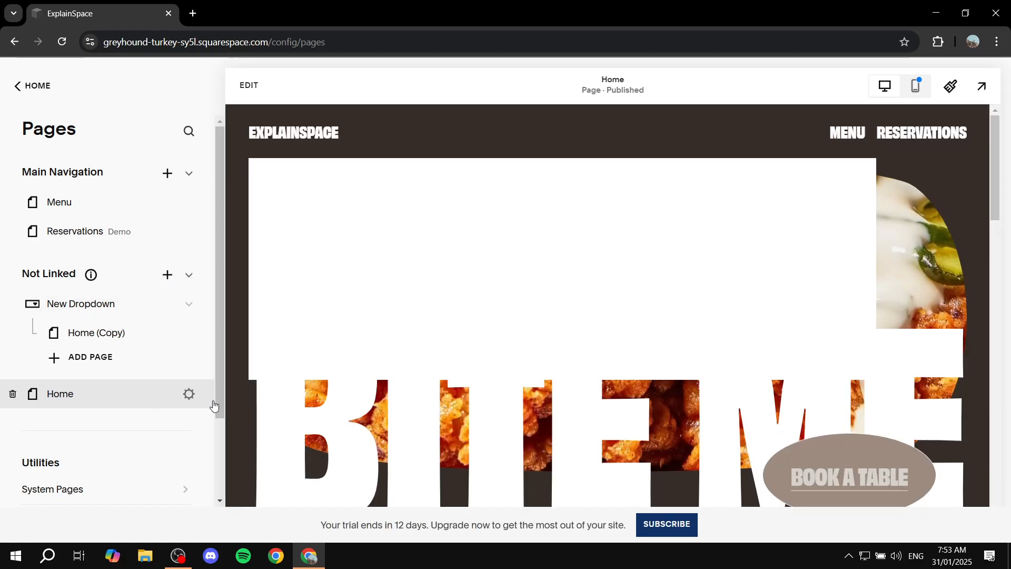
Step: Open the Home page's settings to inspect them, then close the dialog
{"action": "left_click", "coordinate": [189, 394]}
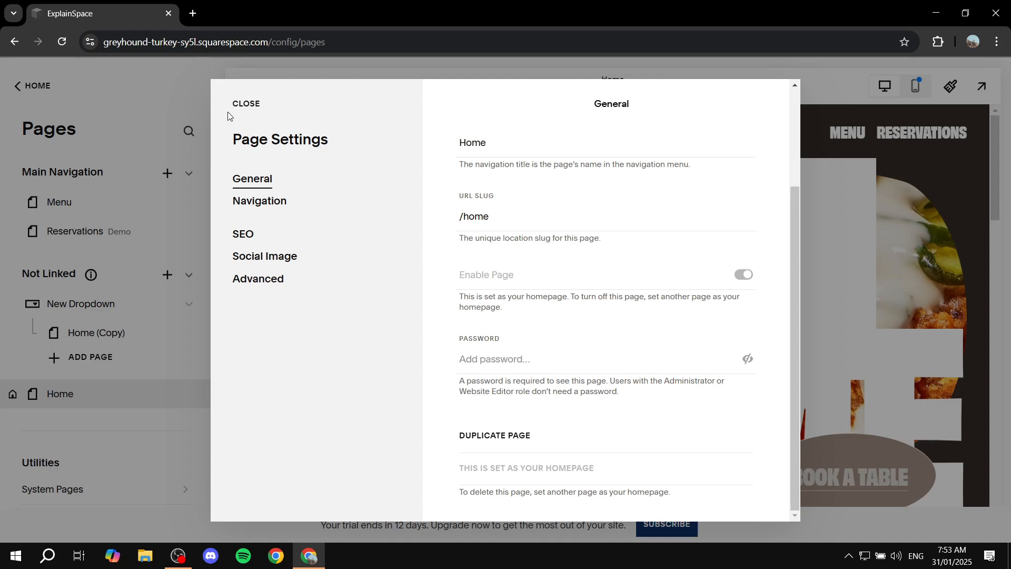
{"action": "left_click", "coordinate": [245, 105]}
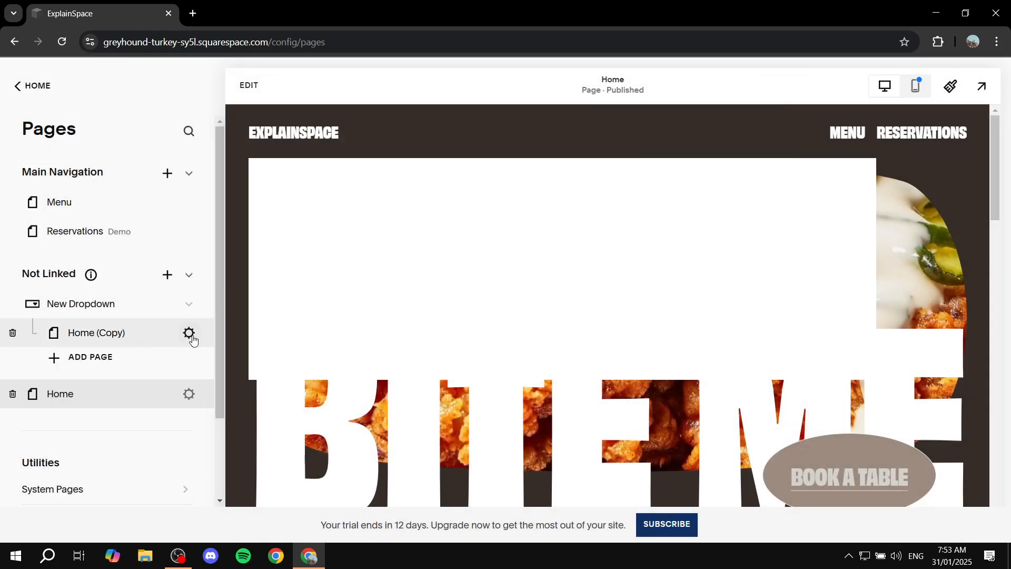
Step: Try renaming the Home (Copy) page's title and navigation title to Home, then discard the changes
{"action": "left_click", "coordinate": [162, 270]}
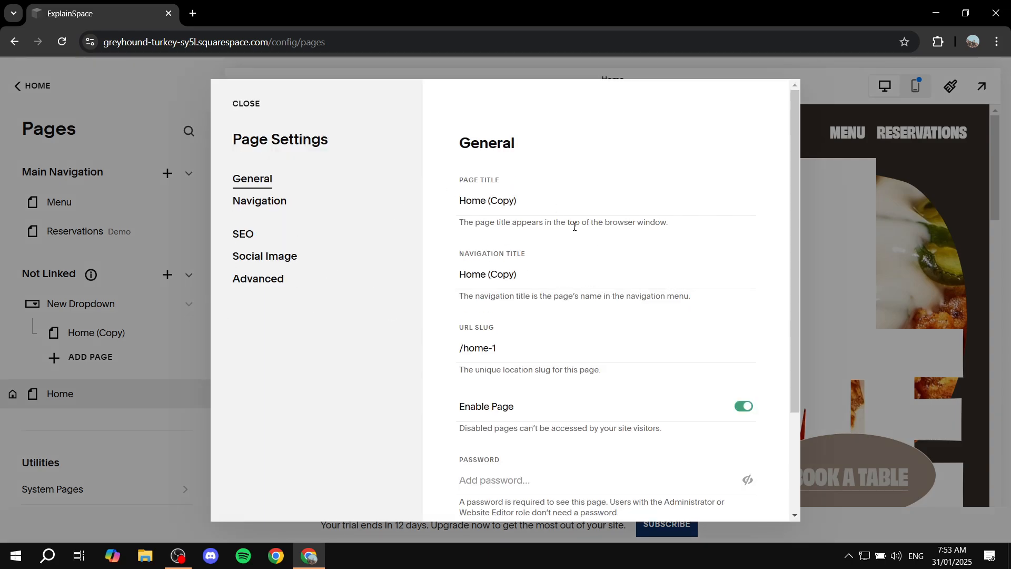
{"action": "left_click", "coordinate": [529, 194]}
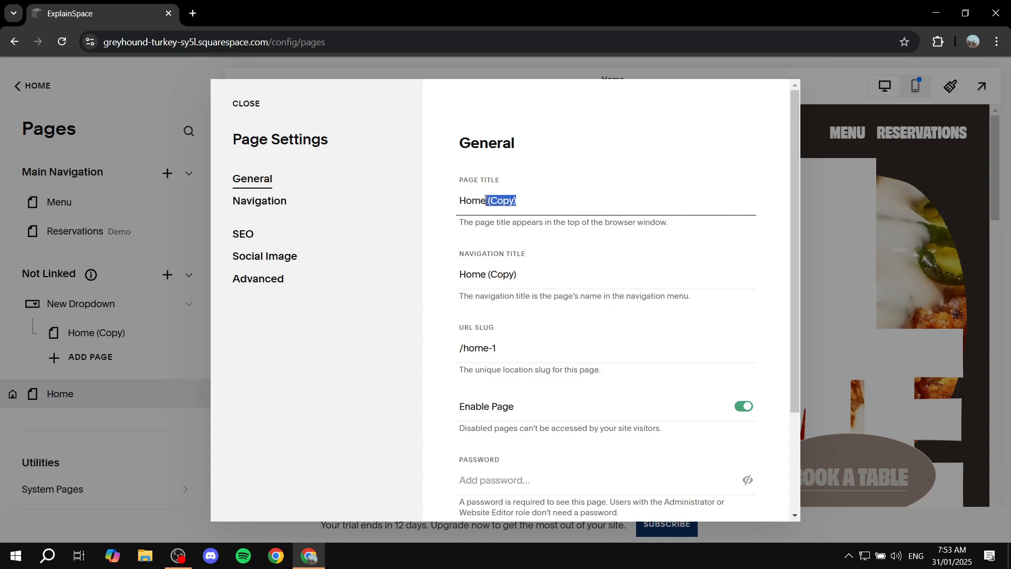
{"action": "key", "text": "BackSpace"}
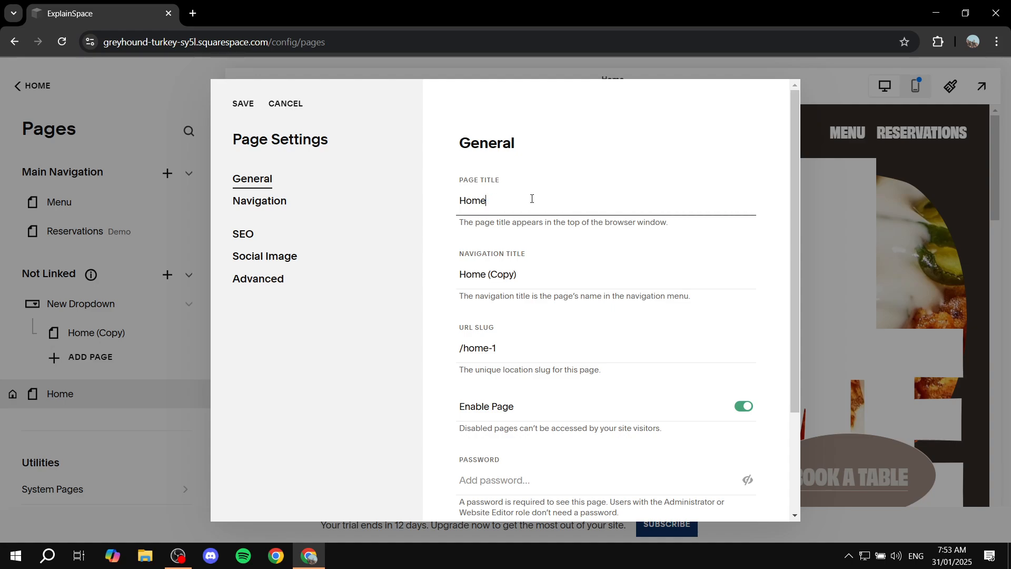
{"action": "left_click_drag", "start_coordinate": [517, 275], "coordinate": [490, 275]}
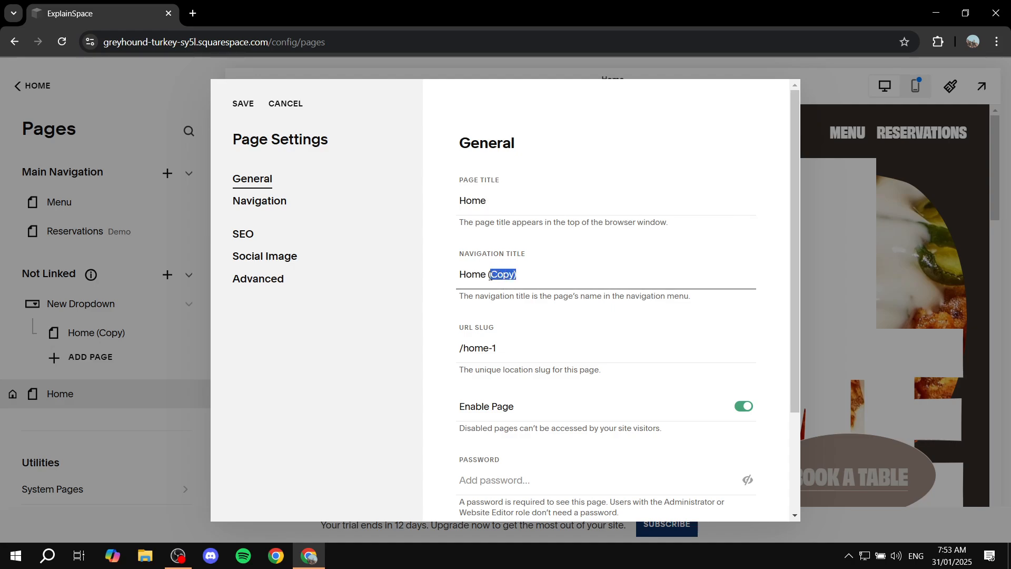
{"action": "key", "text": "BackSpace"}
{"action": "left_click_drag", "start_coordinate": [461, 330], "coordinate": [502, 332]}
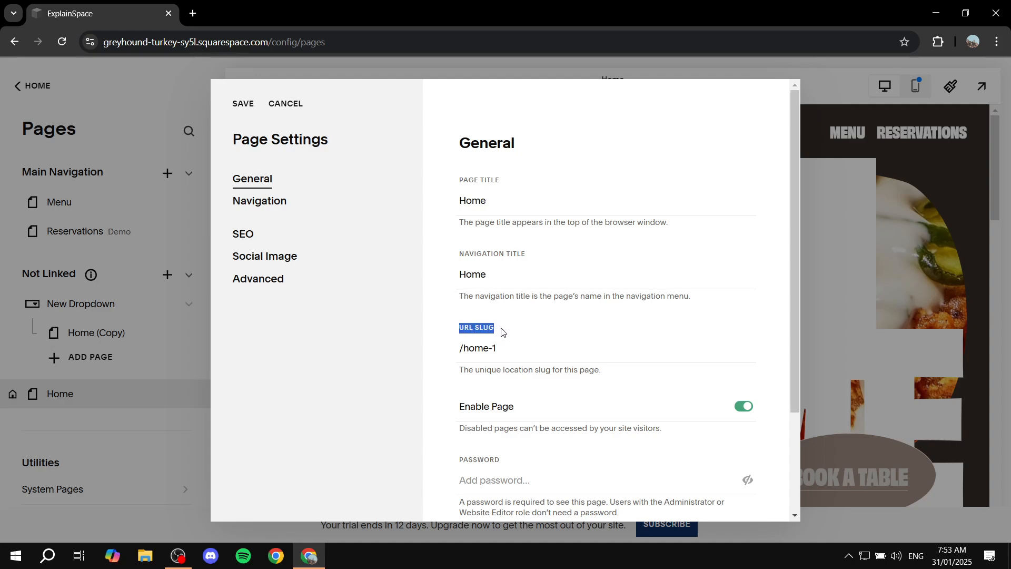
{"action": "left_click", "coordinate": [499, 334]}
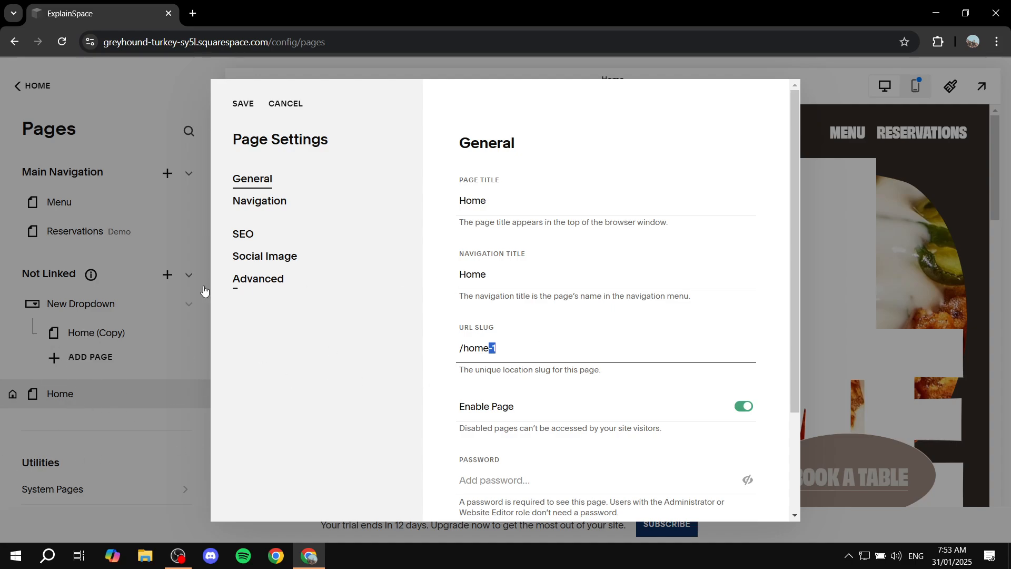
{"action": "scroll", "coordinate": [442, 362], "scroll_direction": "down", "scroll_amount": 3}
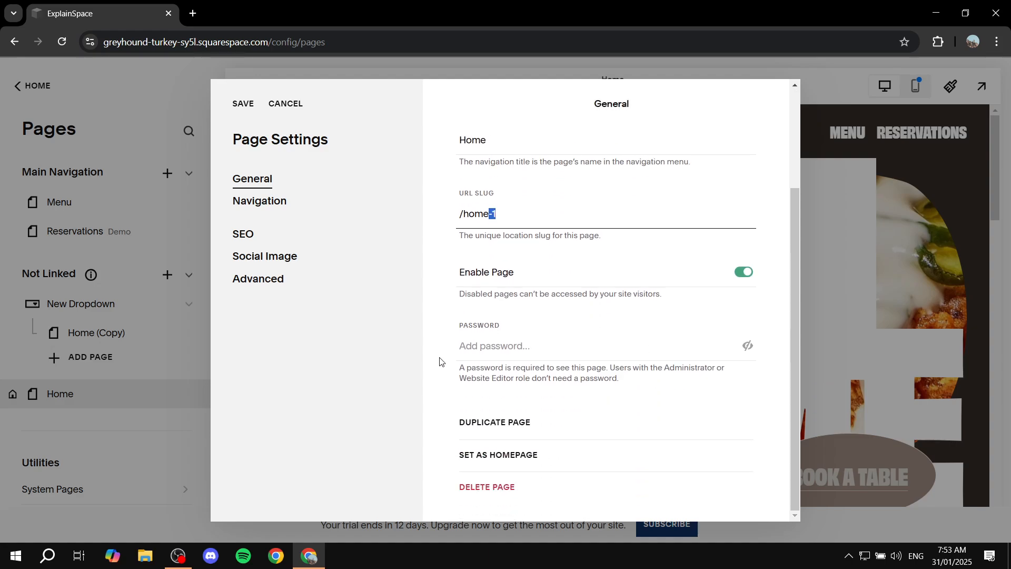
{"action": "scroll", "coordinate": [442, 358], "scroll_direction": "up", "scroll_amount": 3}
{"action": "left_click", "coordinate": [284, 103]}
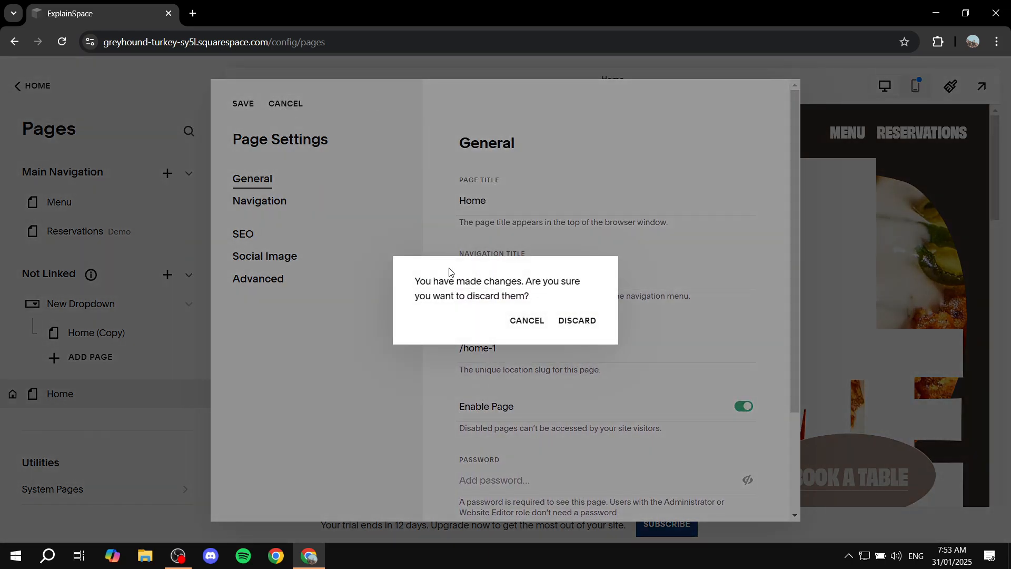
{"action": "left_click", "coordinate": [573, 327]}
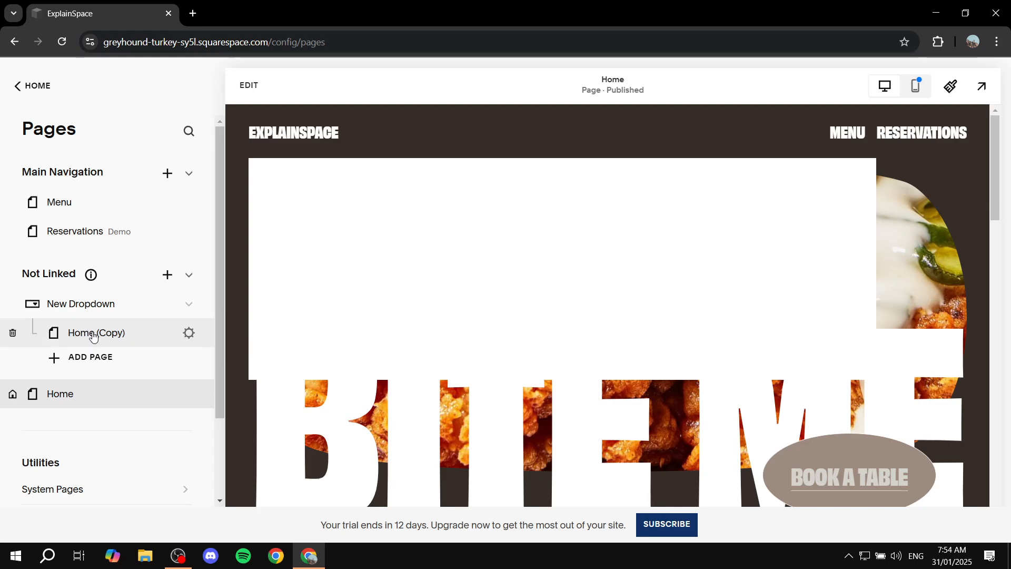
Step: Duplicate the Menu page from its page settings
{"action": "left_click", "coordinate": [247, 85]}
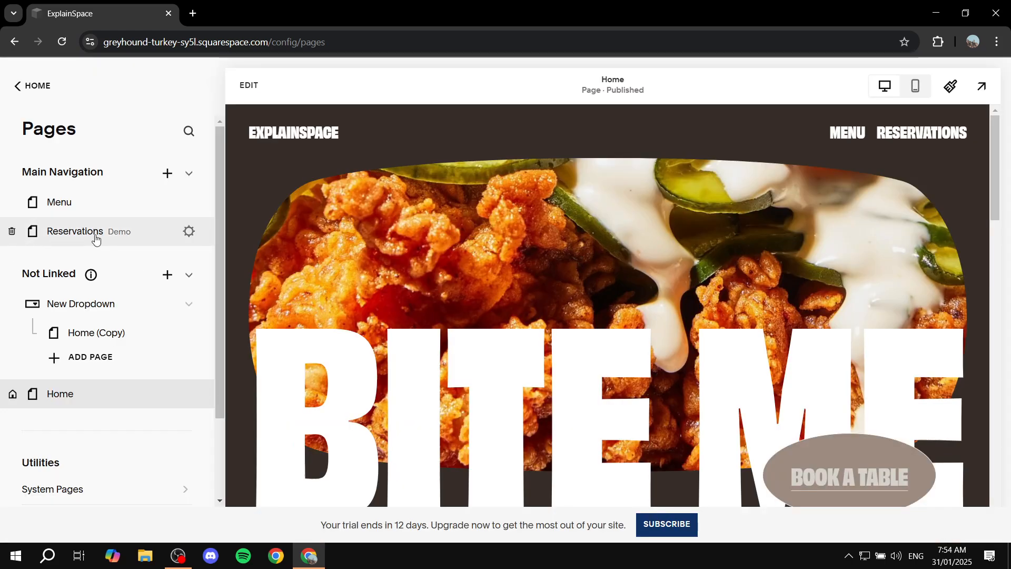
{"action": "left_click", "coordinate": [86, 193]}
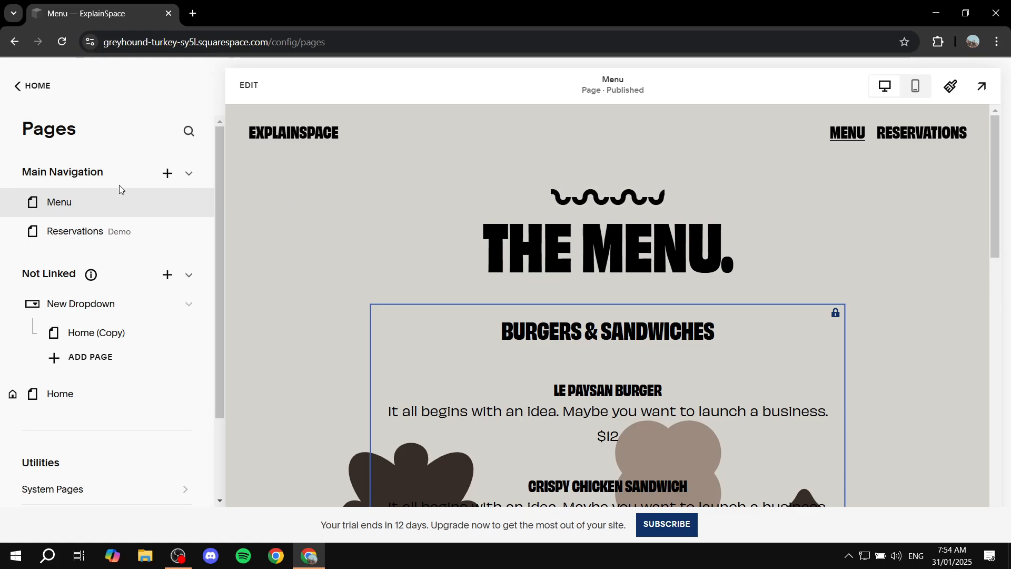
{"action": "scroll", "coordinate": [683, 255], "scroll_direction": "down", "scroll_amount": 2}
{"action": "scroll", "coordinate": [684, 255], "scroll_direction": "up", "scroll_amount": 2}
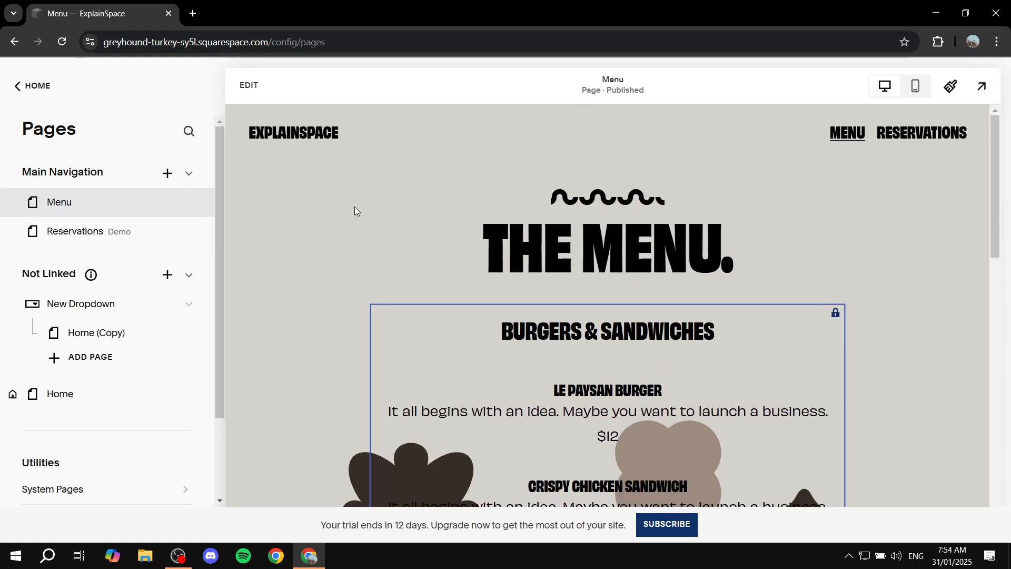
{"action": "left_click", "coordinate": [186, 204]}
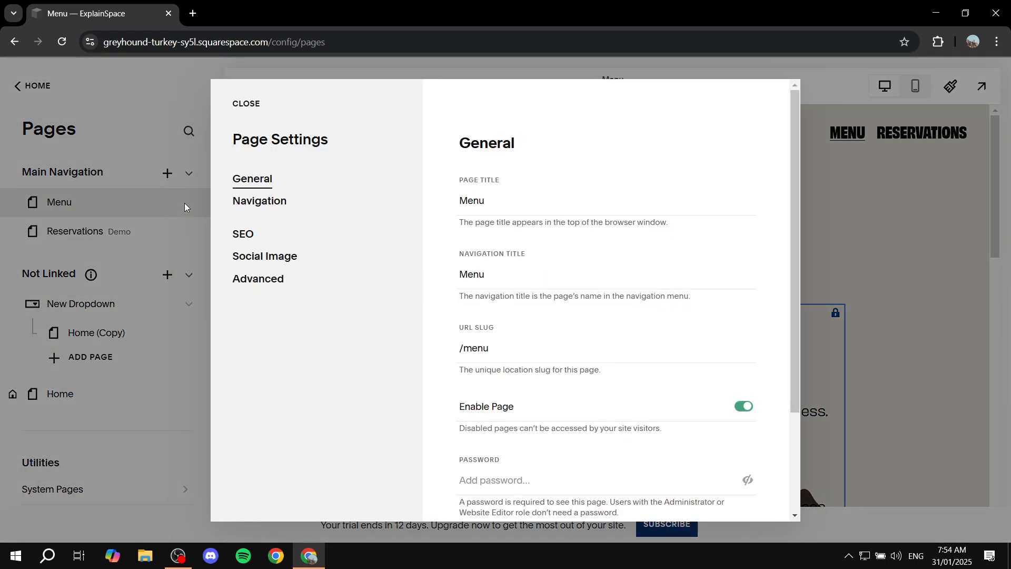
{"action": "scroll", "coordinate": [631, 356], "scroll_direction": "down", "scroll_amount": 3}
{"action": "left_click", "coordinate": [505, 426]}
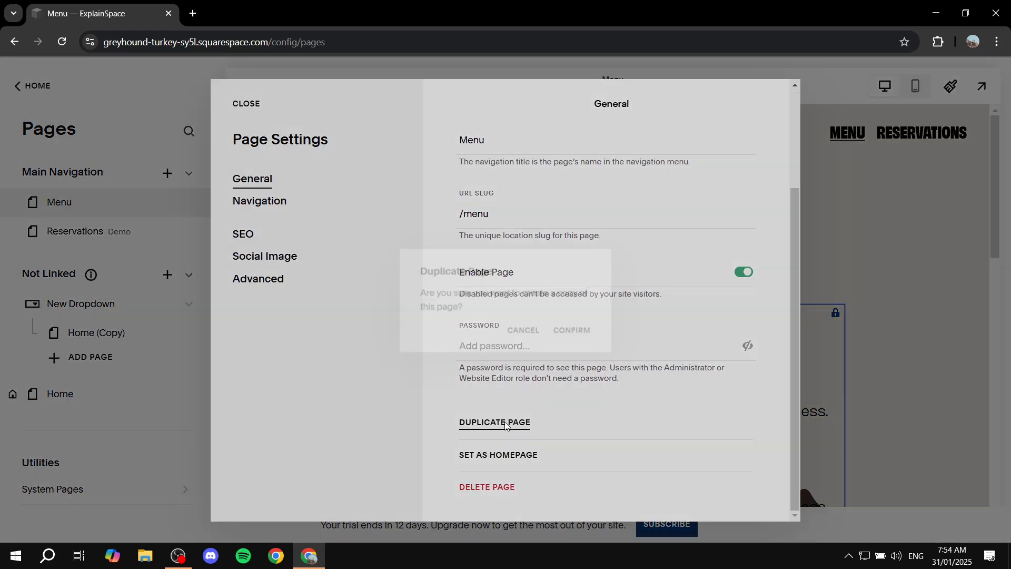
{"action": "left_click", "coordinate": [571, 337]}
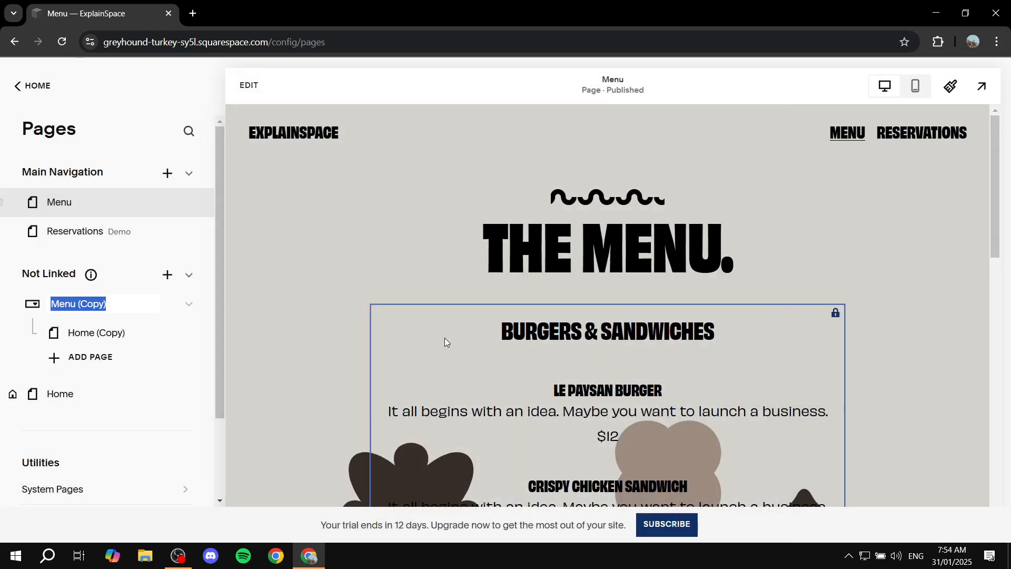
Step: Move the Menu (Copy) page into the New Dropdown and collapse the dropdown
{"action": "left_click", "coordinate": [27, 301]}
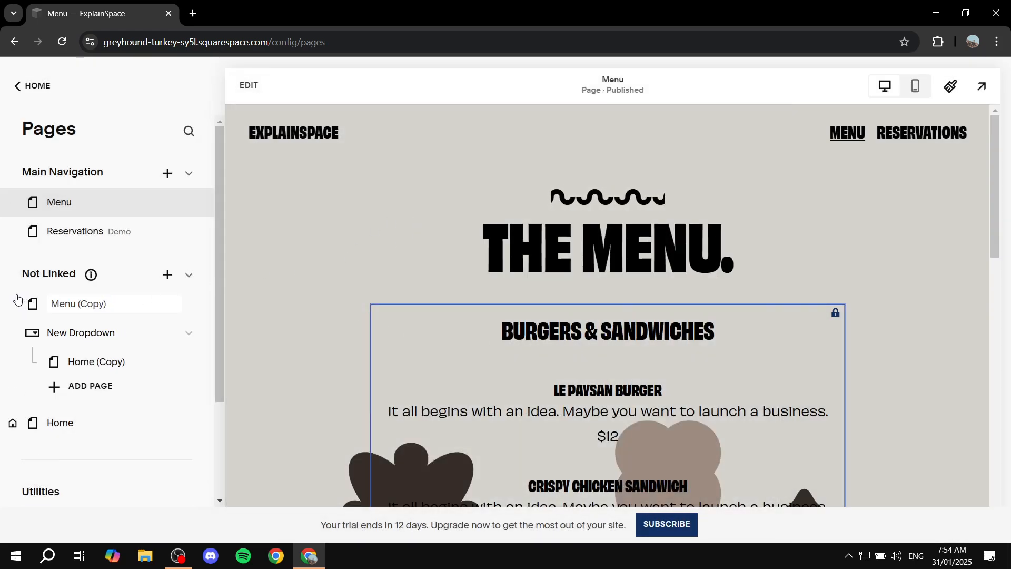
{"action": "left_click_drag", "start_coordinate": [32, 305], "coordinate": [31, 333]}
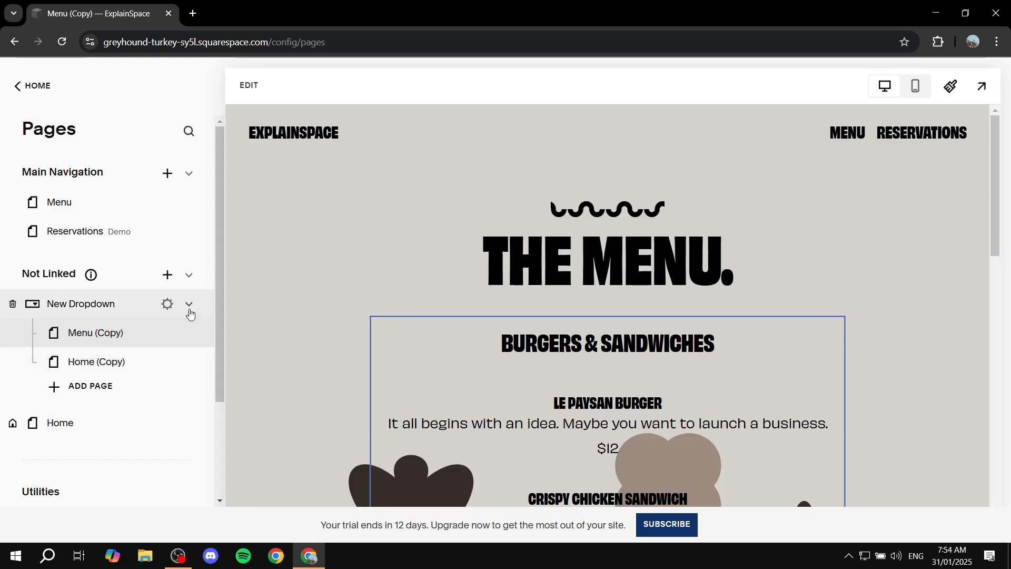
{"action": "left_click", "coordinate": [190, 306]}
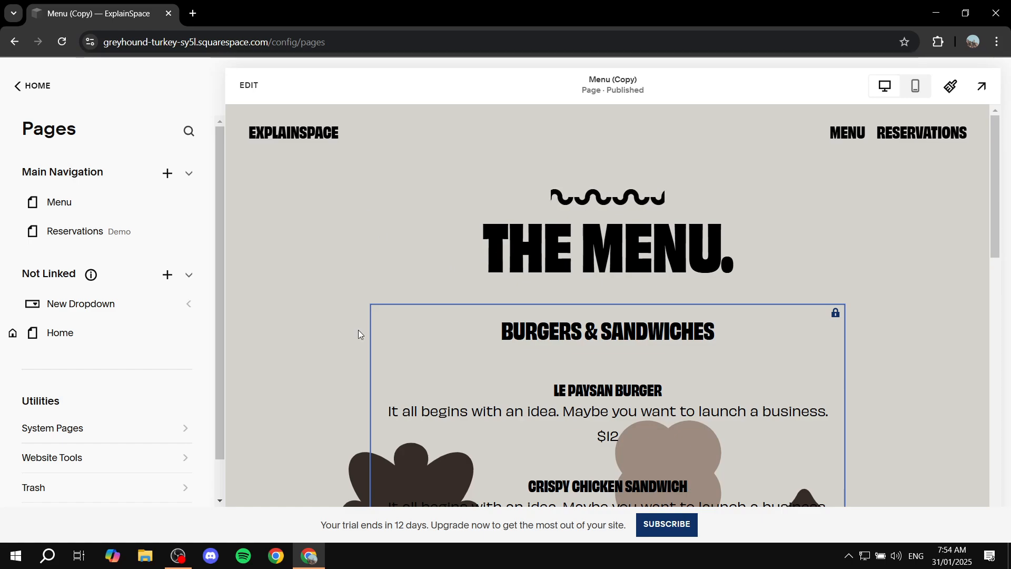
Step: Scroll through the Menu (Copy) preview and open the original Menu page
{"action": "scroll", "coordinate": [715, 350], "scroll_direction": "down", "scroll_amount": 9}
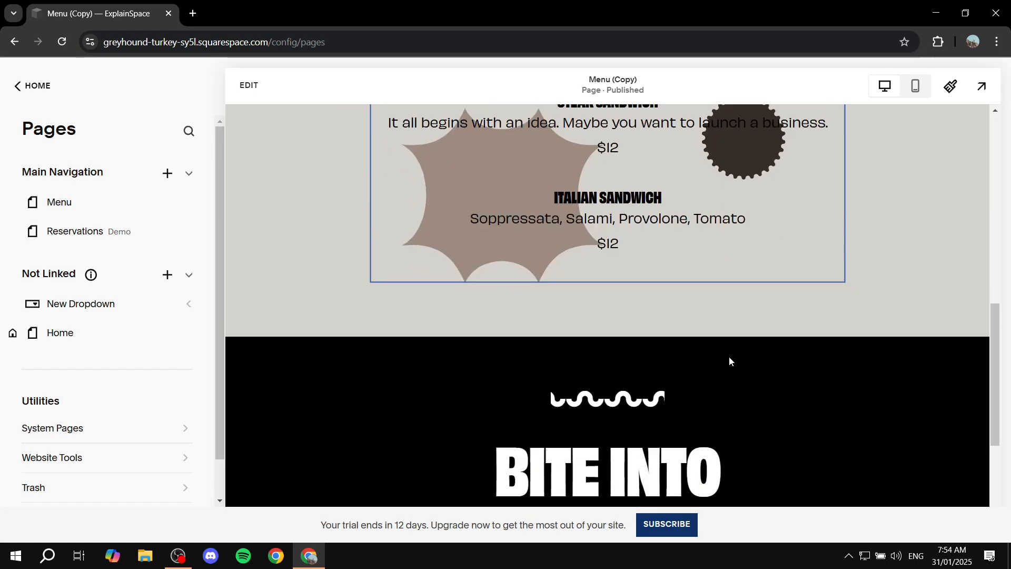
{"action": "scroll", "coordinate": [729, 356], "scroll_direction": "up", "scroll_amount": 9}
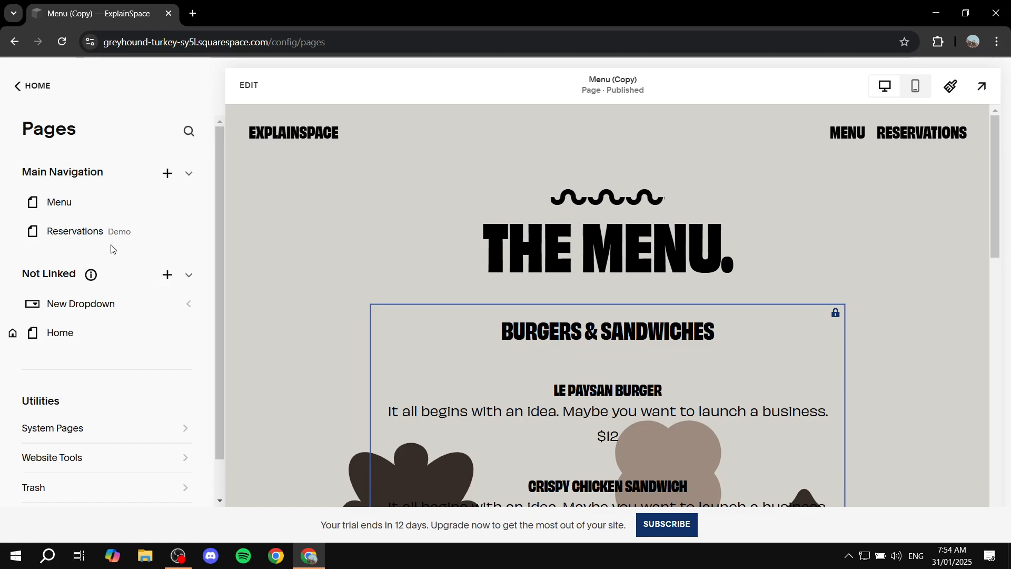
{"action": "left_click", "coordinate": [66, 202]}
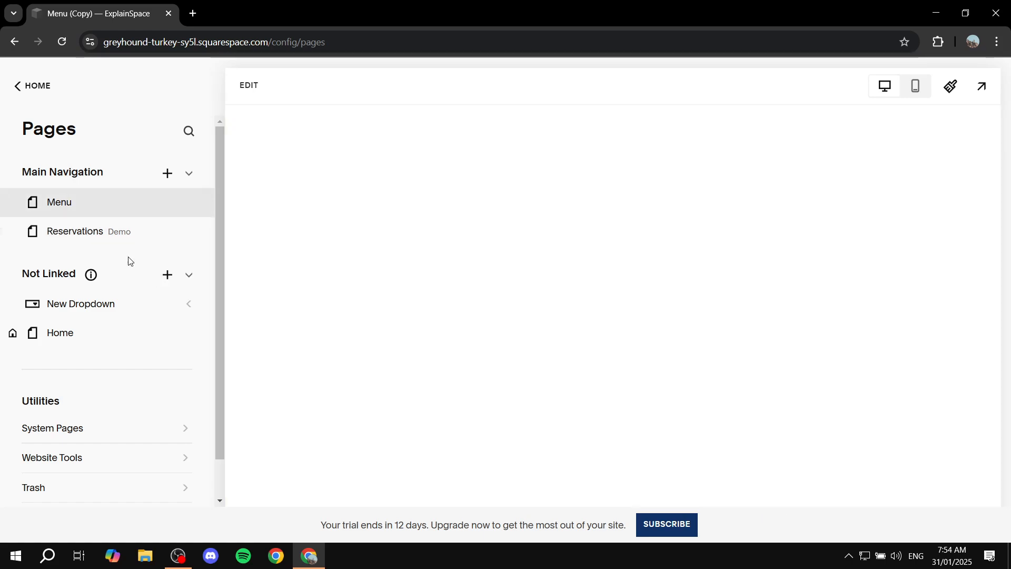
Step: Open the Home page in the editor and scroll through its hero section
{"action": "left_click", "coordinate": [45, 342]}
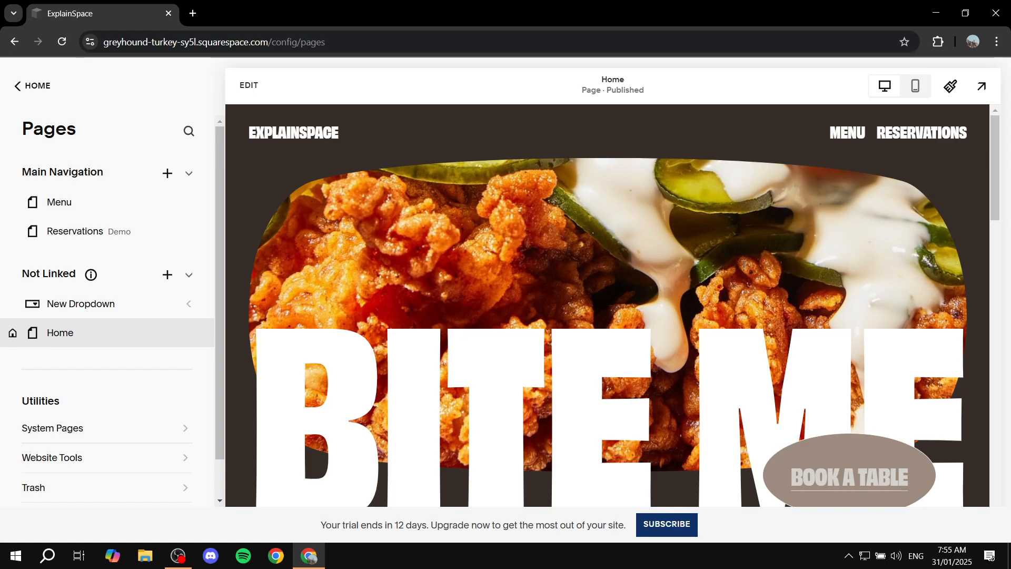
{"action": "left_click", "coordinate": [250, 87]}
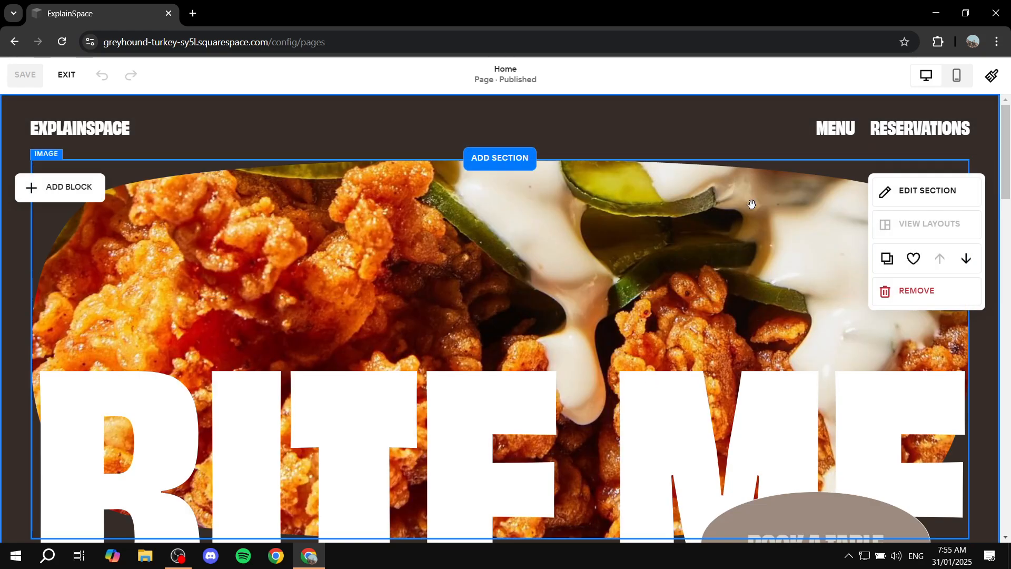
{"action": "left_click", "coordinate": [752, 196]}
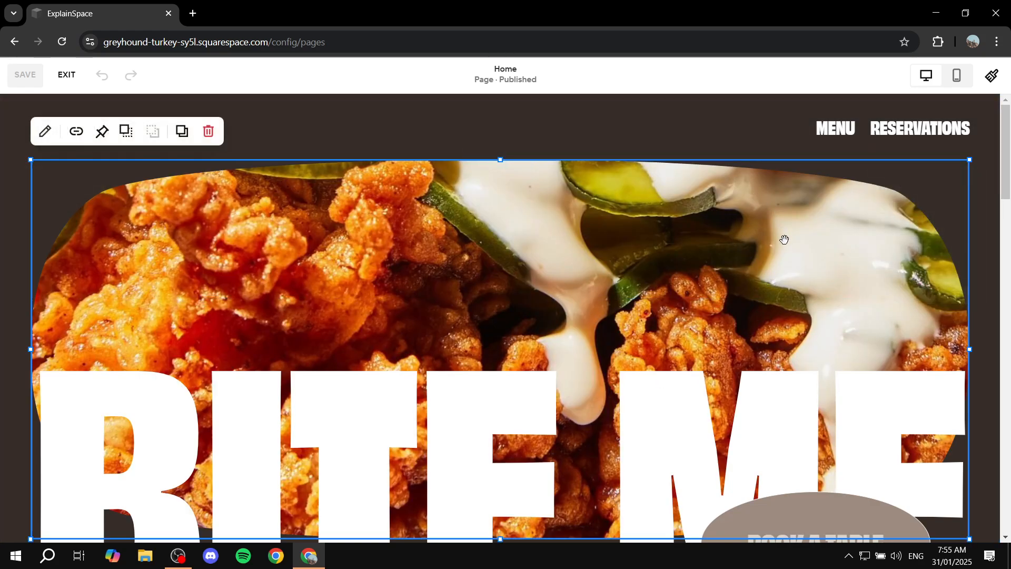
{"action": "left_click", "coordinate": [18, 243]}
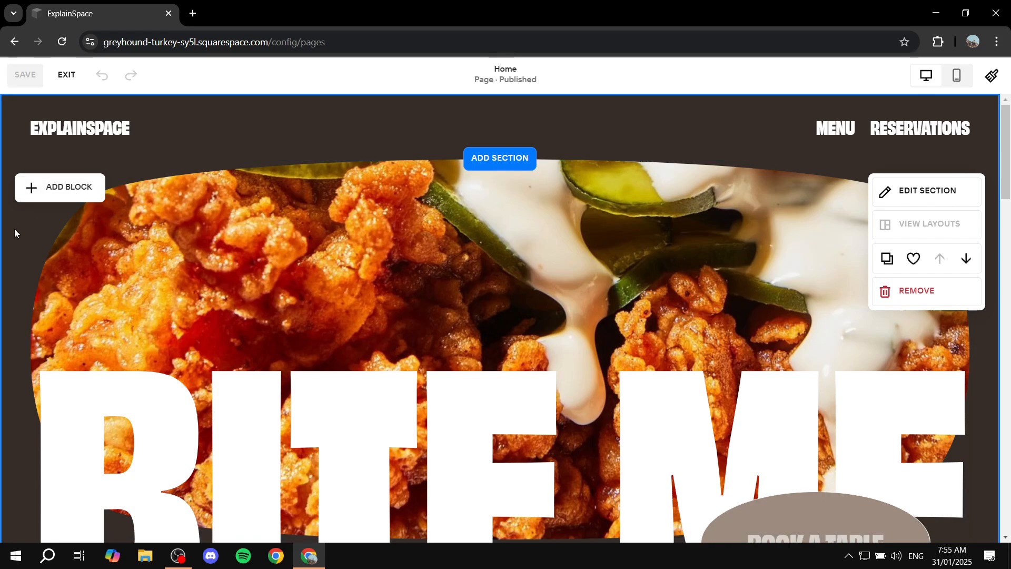
{"action": "scroll", "coordinate": [495, 289], "scroll_direction": "down", "scroll_amount": 5}
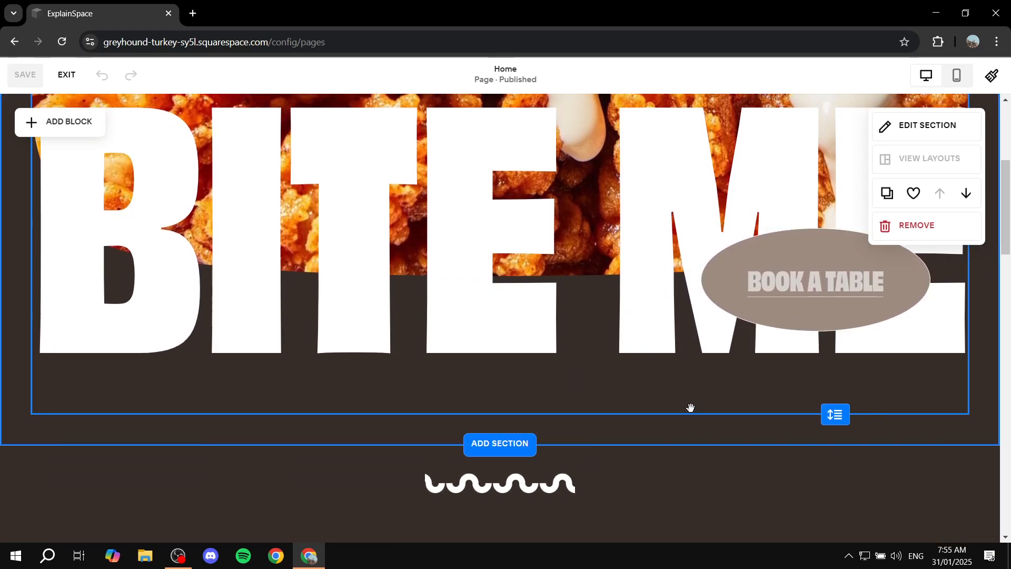
{"action": "scroll", "coordinate": [844, 409], "scroll_direction": "up", "scroll_amount": 5}
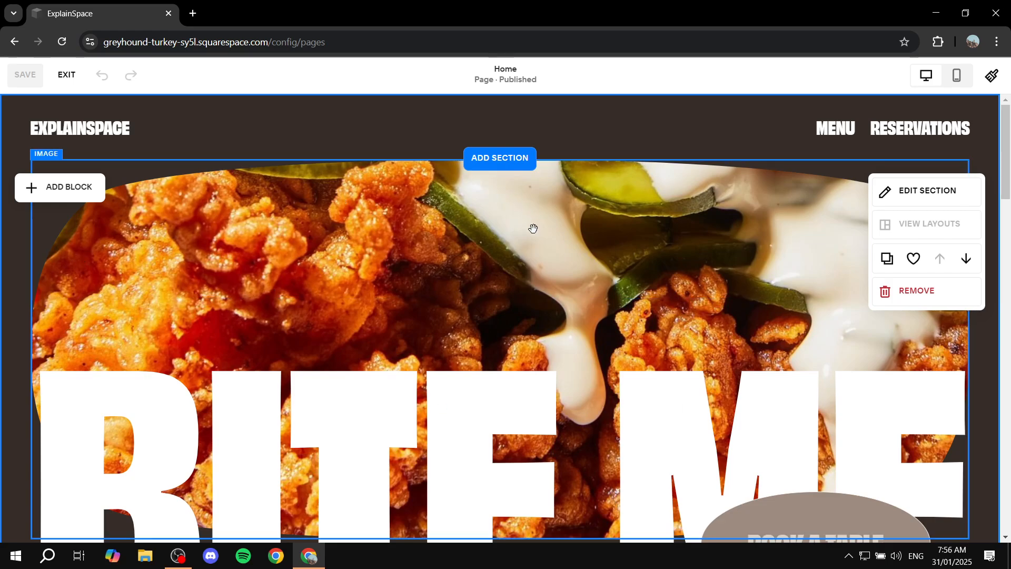
{"action": "scroll", "coordinate": [453, 234], "scroll_direction": "down", "scroll_amount": 6}
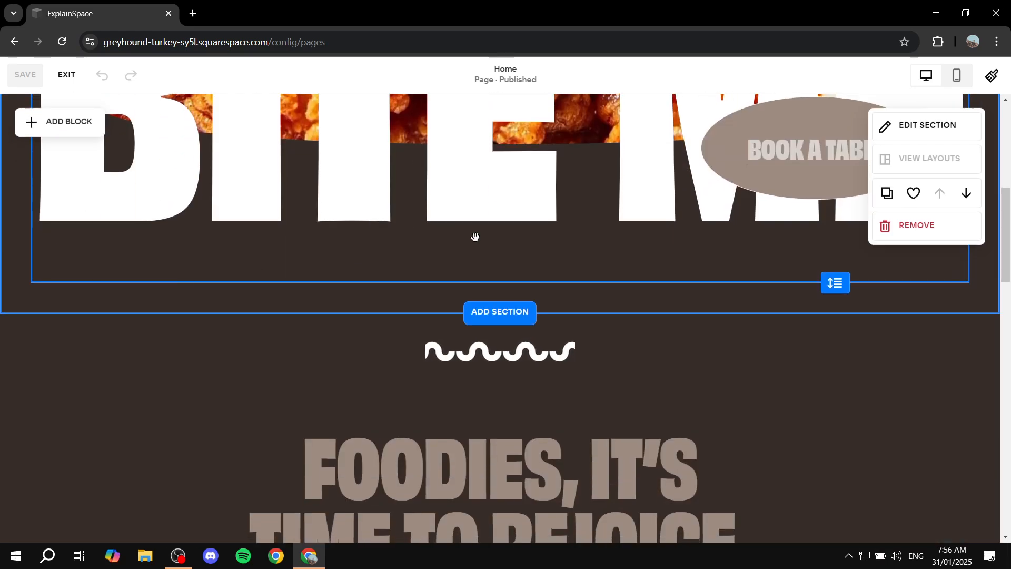
{"action": "scroll", "coordinate": [474, 237], "scroll_direction": "up", "scroll_amount": 2}
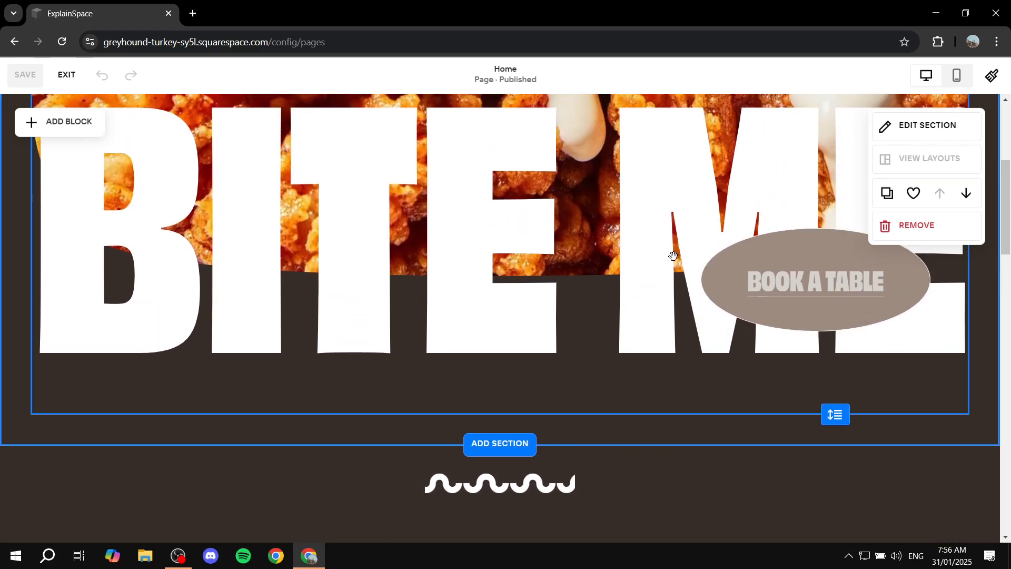
{"action": "scroll", "coordinate": [319, 211], "scroll_direction": "up", "scroll_amount": 4}
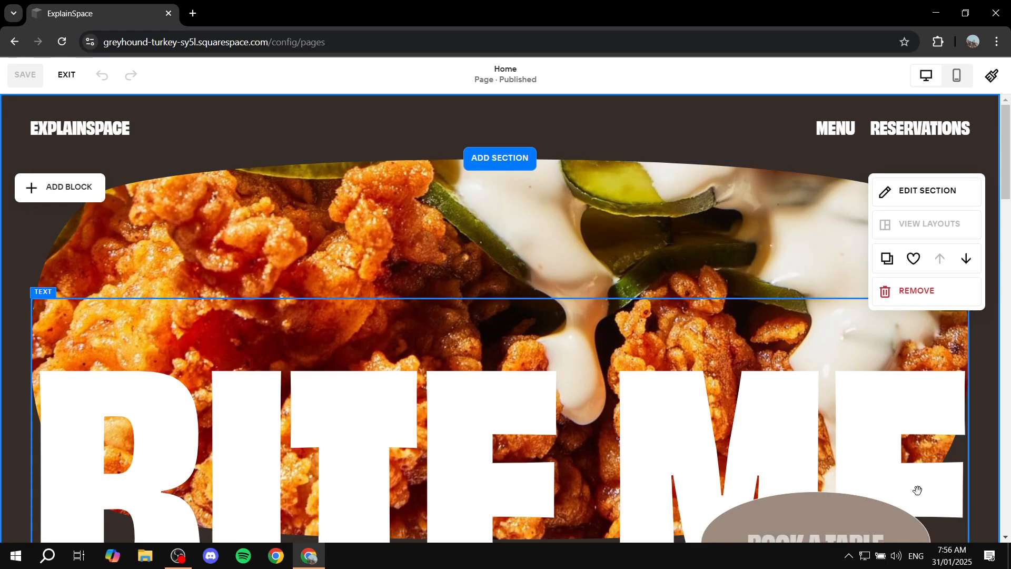
{"action": "scroll", "coordinate": [918, 491], "scroll_direction": "down", "scroll_amount": 1}
{"action": "scroll", "coordinate": [860, 408], "scroll_direction": "up", "scroll_amount": 1}
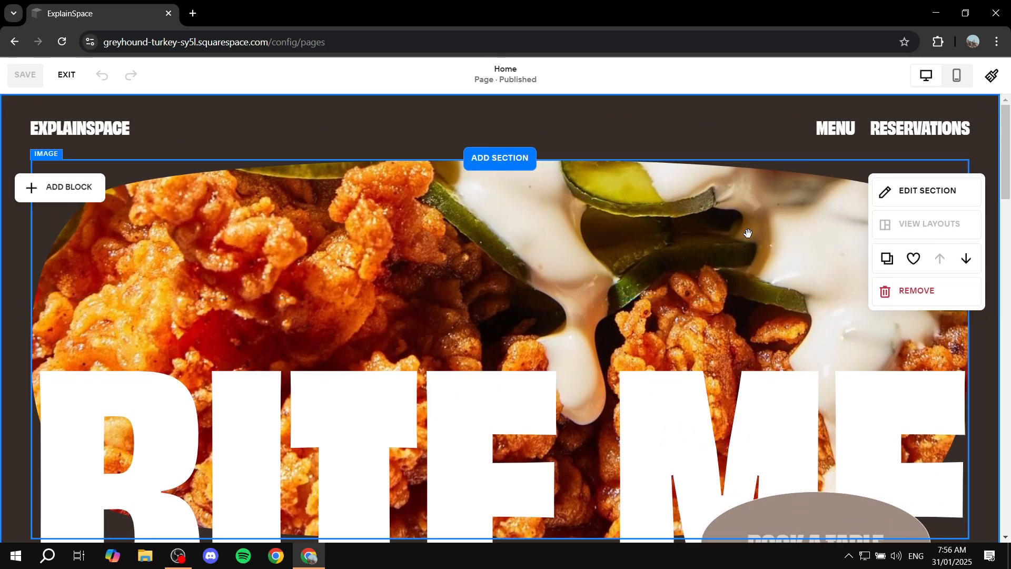
{"action": "scroll", "coordinate": [195, 218], "scroll_direction": "down", "scroll_amount": 1}
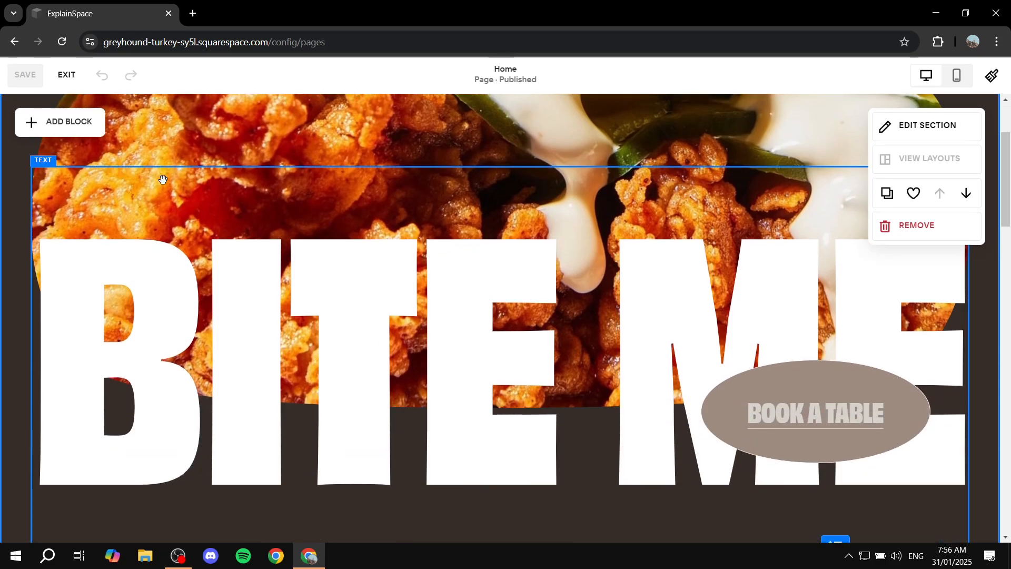
{"action": "scroll", "coordinate": [23, 200], "scroll_direction": "up", "scroll_amount": 1}
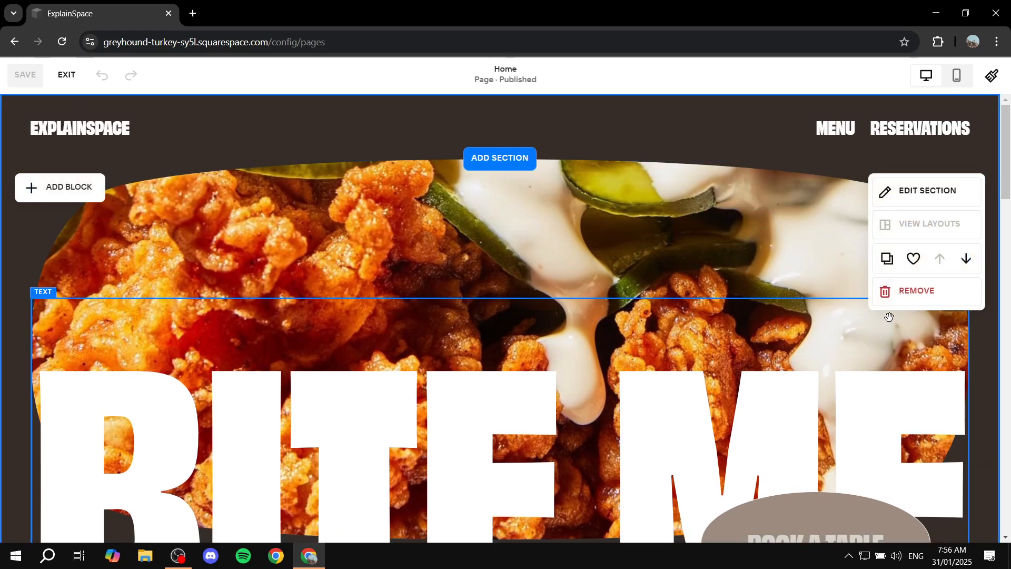
Step: Duplicate the Home page's BITE ME hero section twice
{"action": "left_click", "coordinate": [887, 259]}
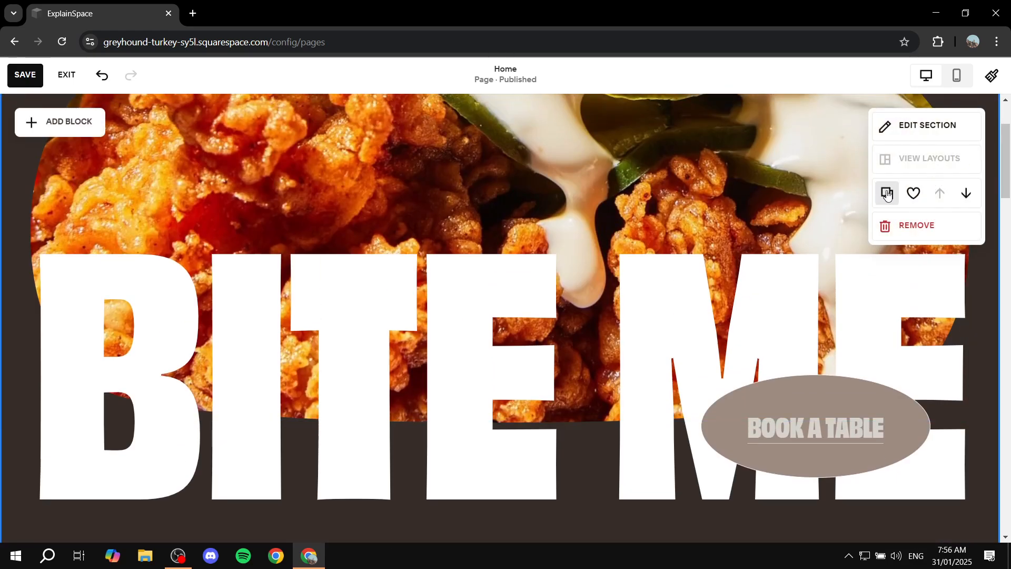
{"action": "left_click", "coordinate": [888, 194]}
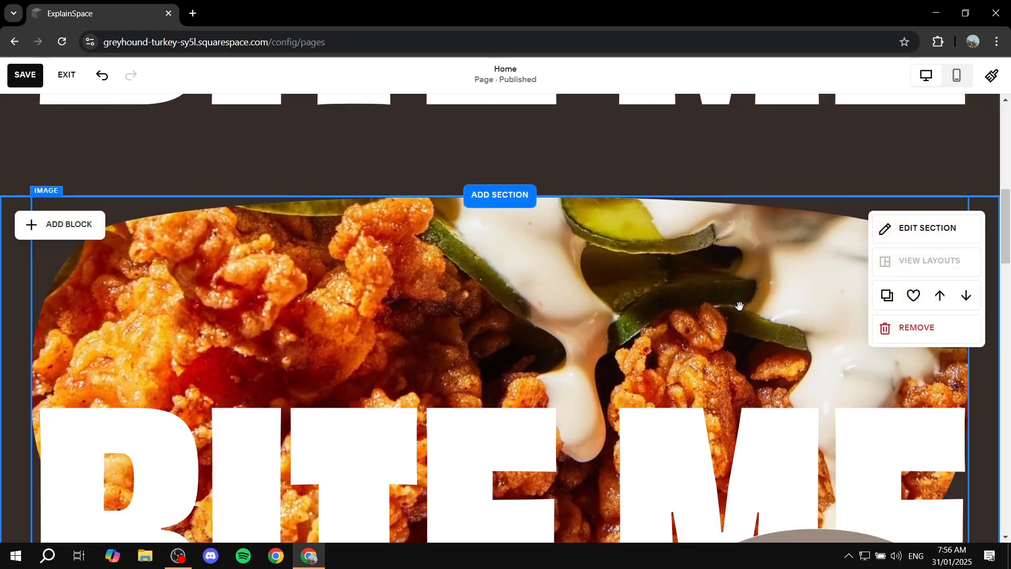
{"action": "scroll", "coordinate": [495, 263], "scroll_direction": "down", "scroll_amount": 4}
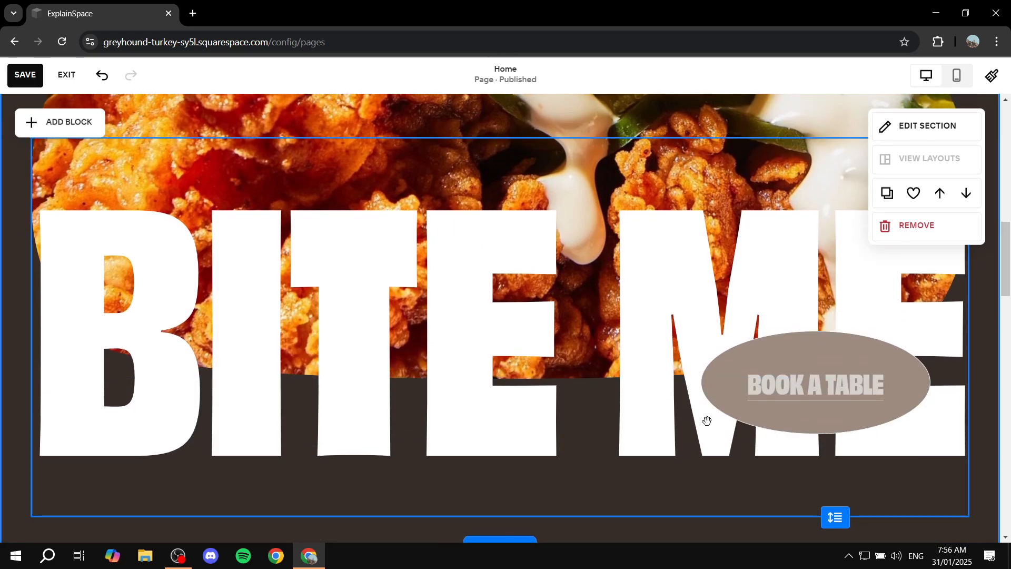
{"action": "scroll", "coordinate": [722, 371], "scroll_direction": "down", "scroll_amount": 6}
{"action": "scroll", "coordinate": [566, 233], "scroll_direction": "up", "scroll_amount": 11}
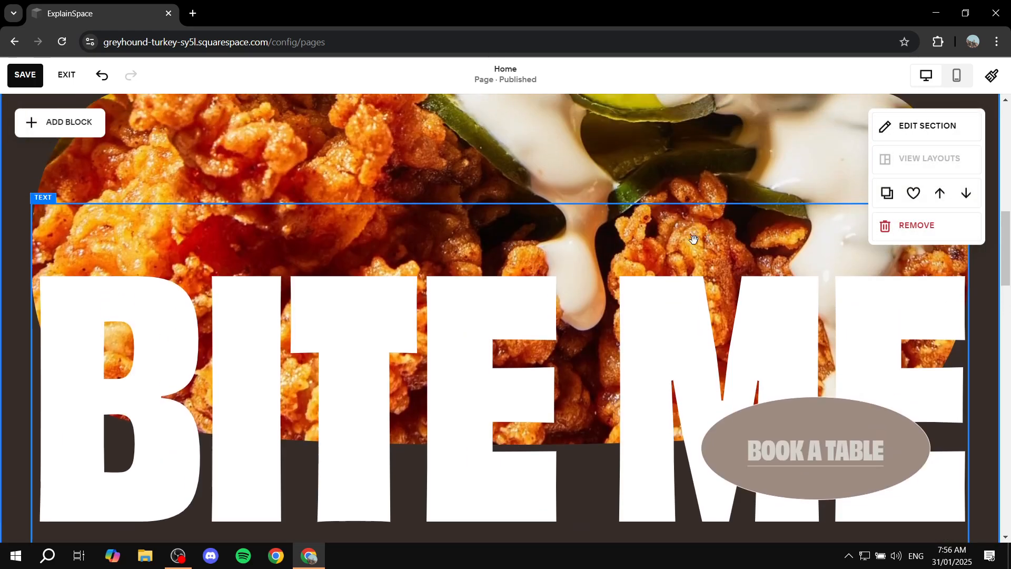
{"action": "scroll", "coordinate": [543, 248], "scroll_direction": "up", "scroll_amount": 5}
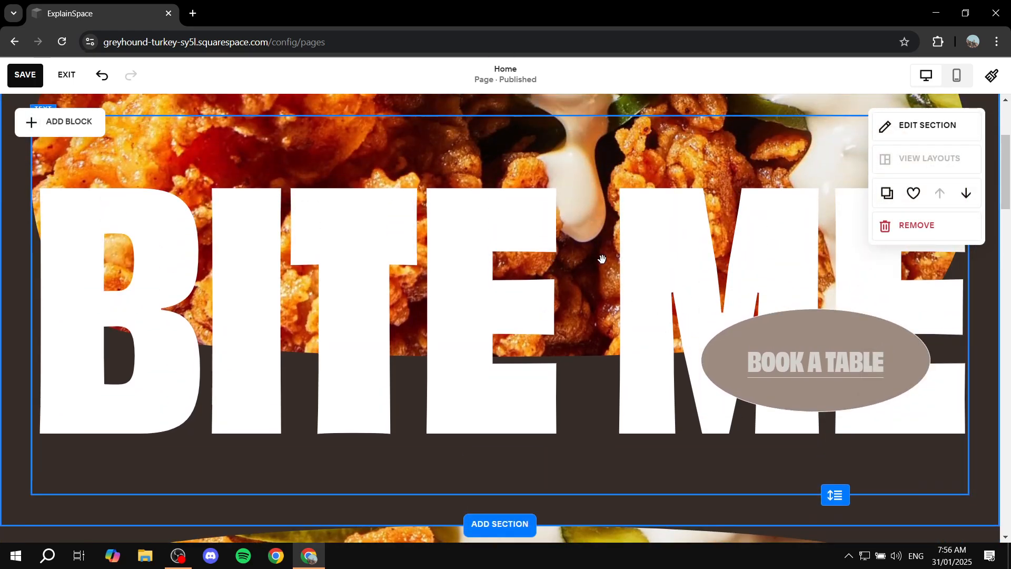
Step: Insert the text JTPWAJ into the heading of a duplicated BITE ME section
{"action": "left_click", "coordinate": [716, 229]}
{"action": "left_click", "coordinate": [587, 295]}
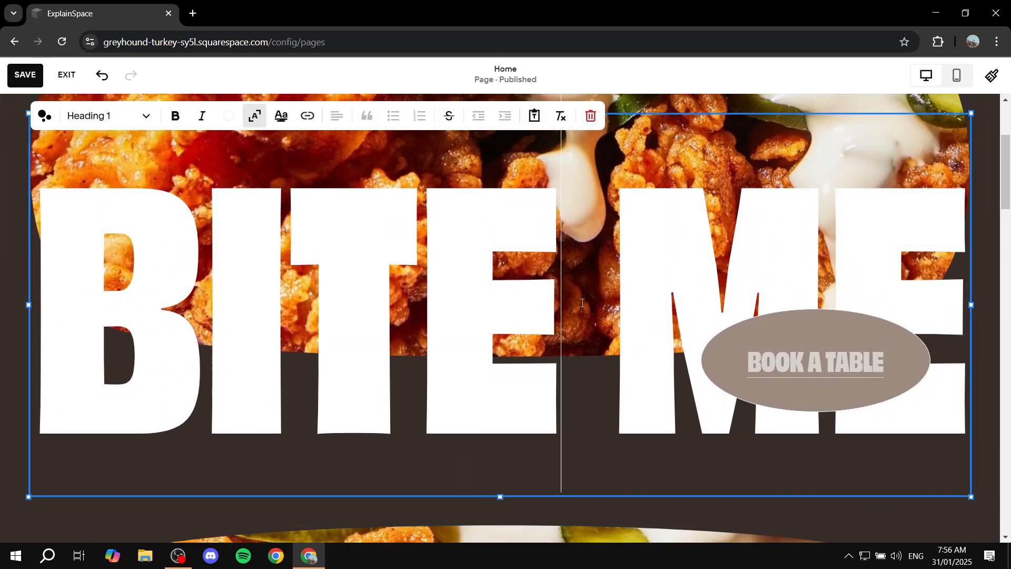
{"action": "type", "text": "JTPWAJ"}
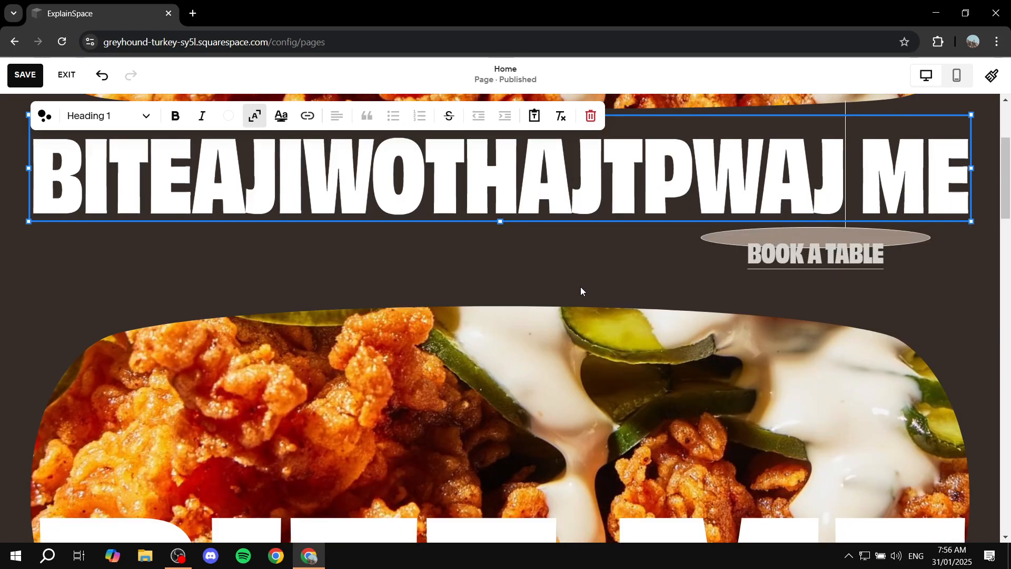
Step: Remove the duplicated section with the edited heading
{"action": "scroll", "coordinate": [580, 287], "scroll_direction": "up", "scroll_amount": 3}
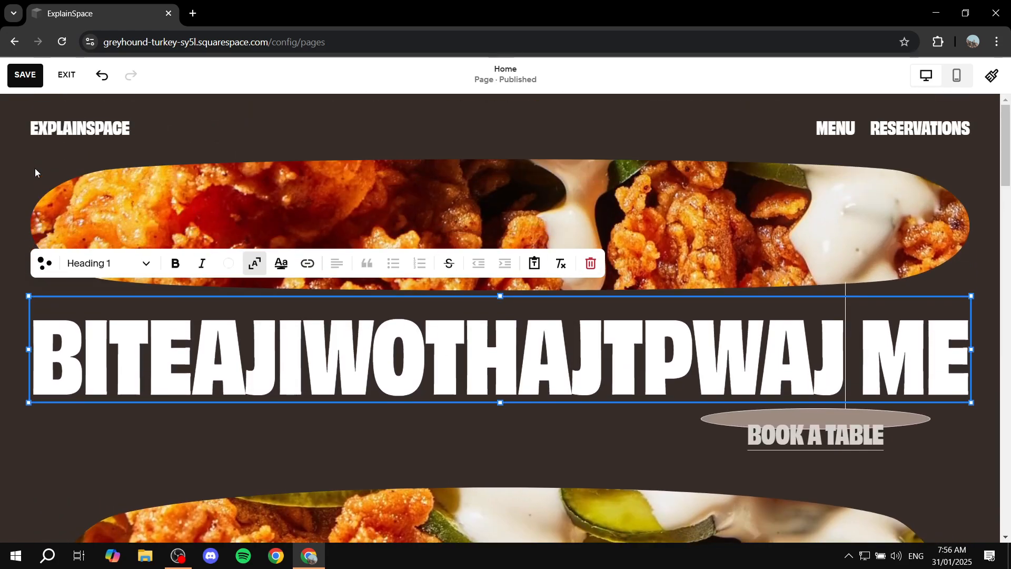
{"action": "left_click", "coordinate": [77, 199]}
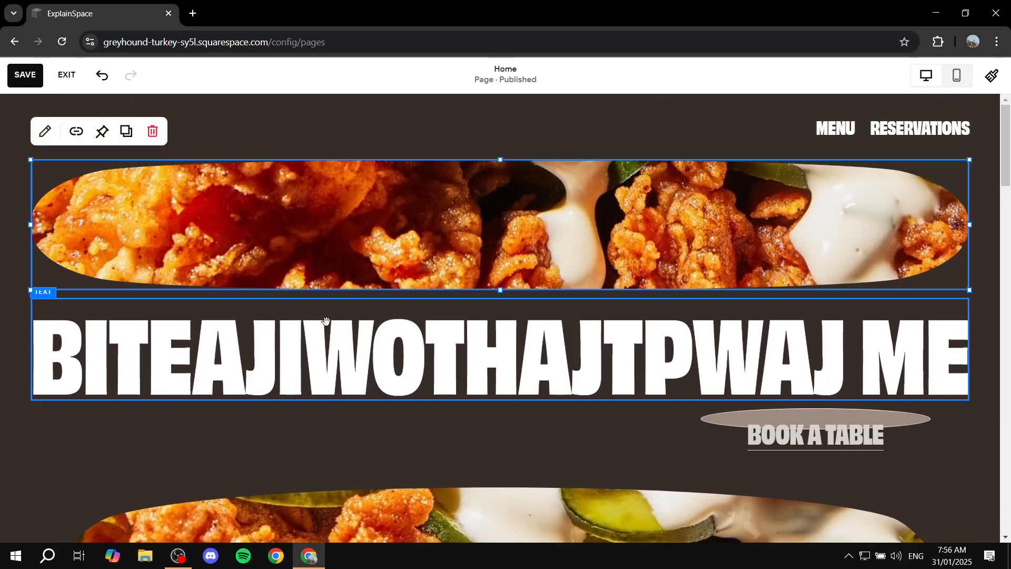
{"action": "left_click", "coordinate": [969, 431]}
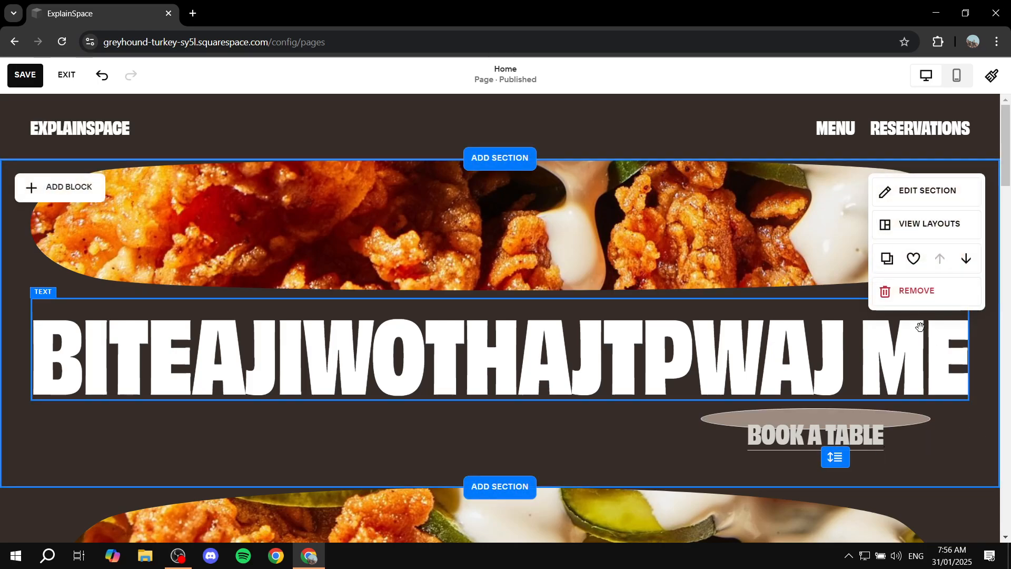
{"action": "left_click", "coordinate": [916, 293]}
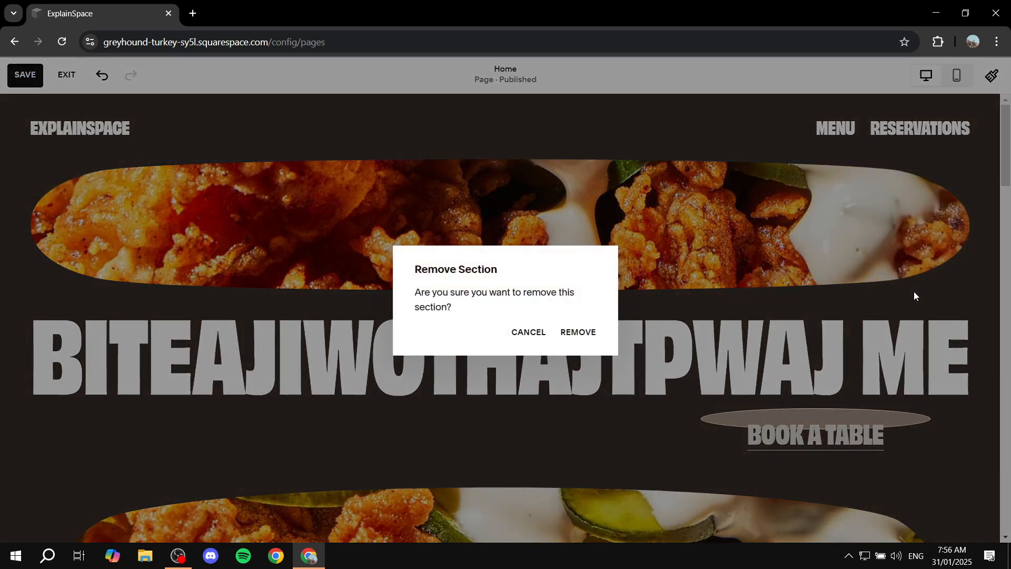
{"action": "left_click", "coordinate": [578, 331]}
Step: Duplicate the hero section once more and remove the new copy
{"action": "scroll", "coordinate": [825, 259], "scroll_direction": "down", "scroll_amount": 5}
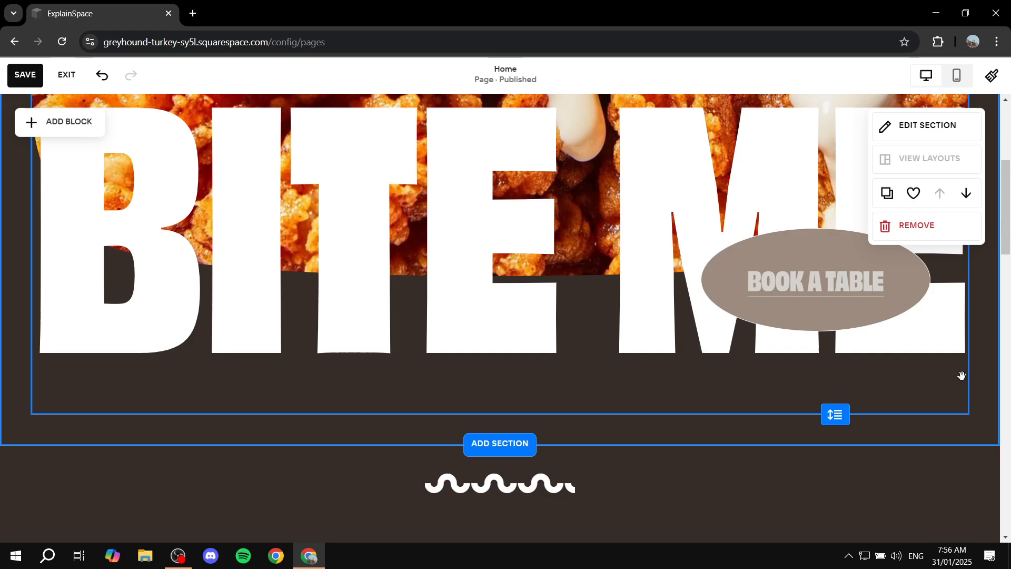
{"action": "left_click", "coordinate": [887, 193]}
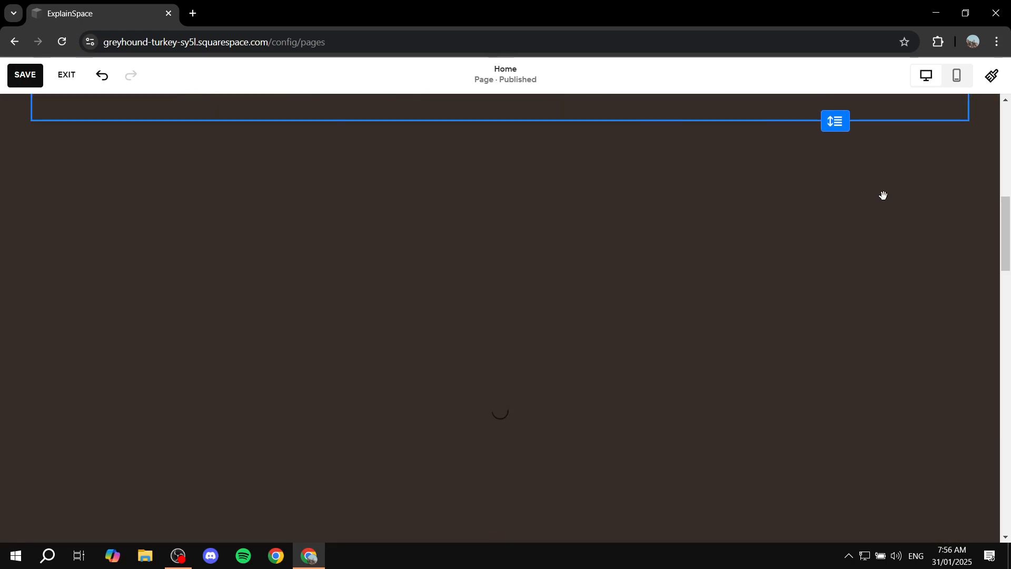
{"action": "scroll", "coordinate": [802, 201], "scroll_direction": "up", "scroll_amount": 3}
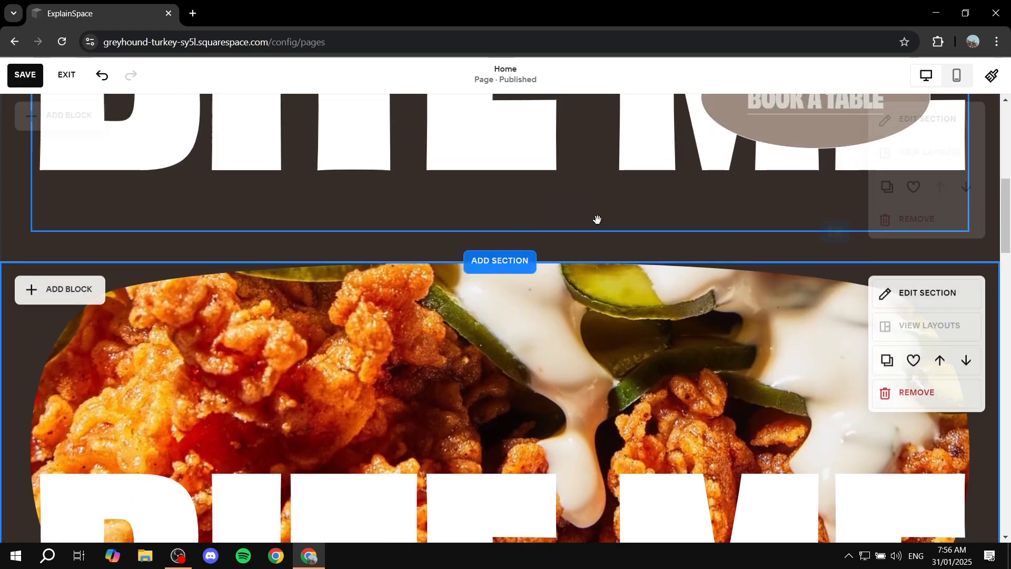
{"action": "scroll", "coordinate": [637, 358], "scroll_direction": "up", "scroll_amount": 5}
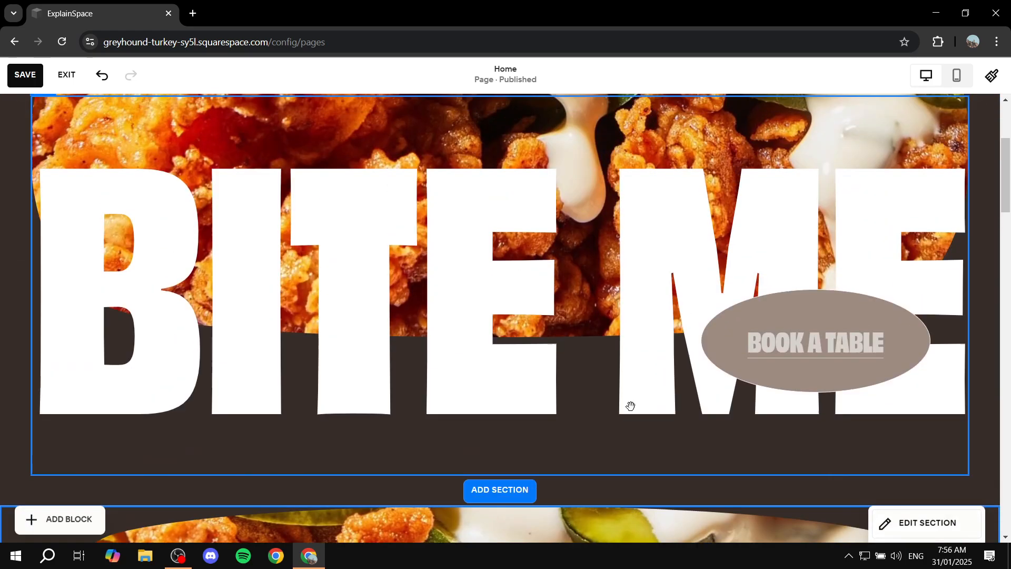
{"action": "scroll", "coordinate": [729, 352], "scroll_direction": "up", "scroll_amount": 3}
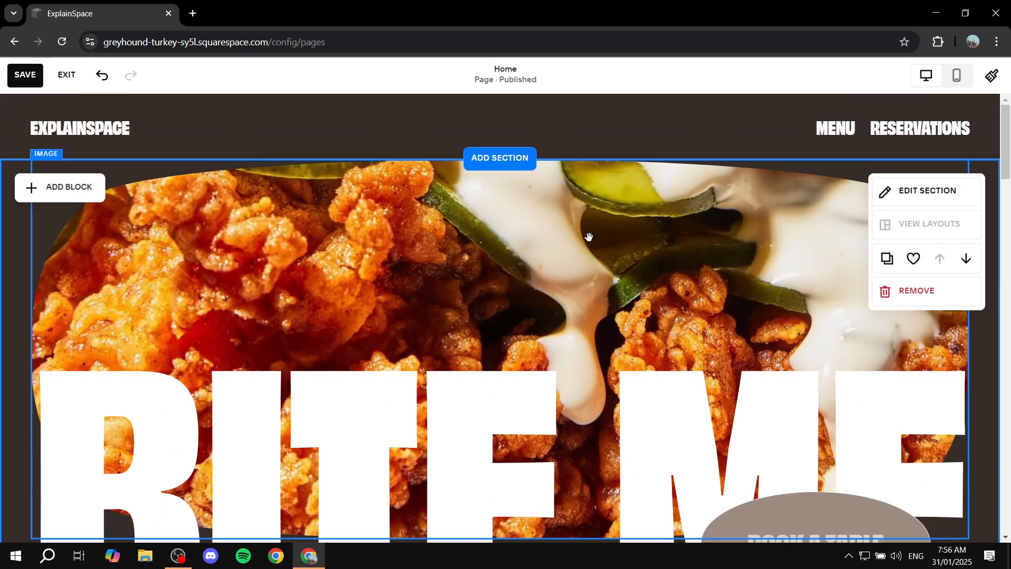
{"action": "scroll", "coordinate": [587, 235], "scroll_direction": "down", "scroll_amount": 8}
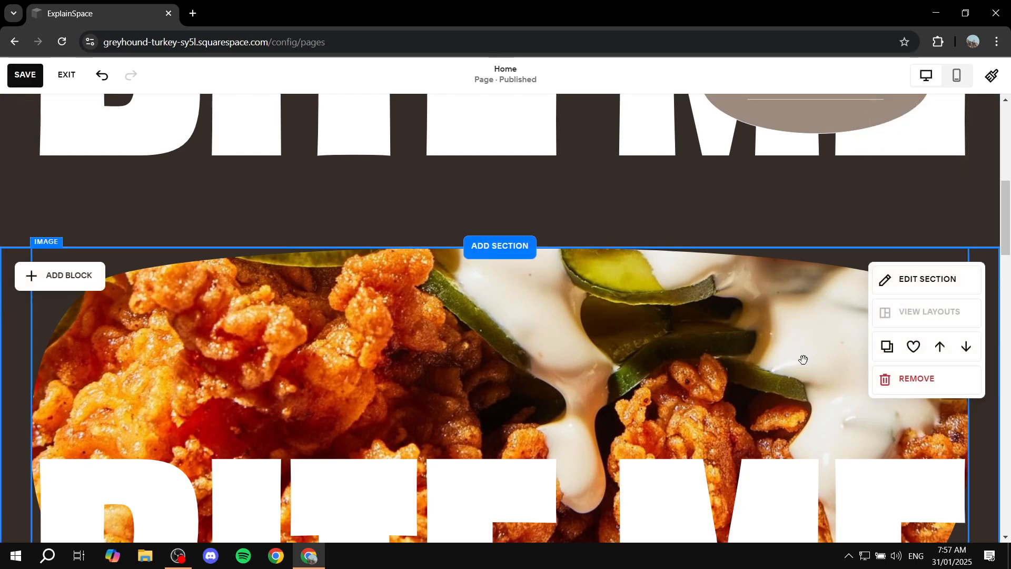
{"action": "left_click", "coordinate": [909, 382]}
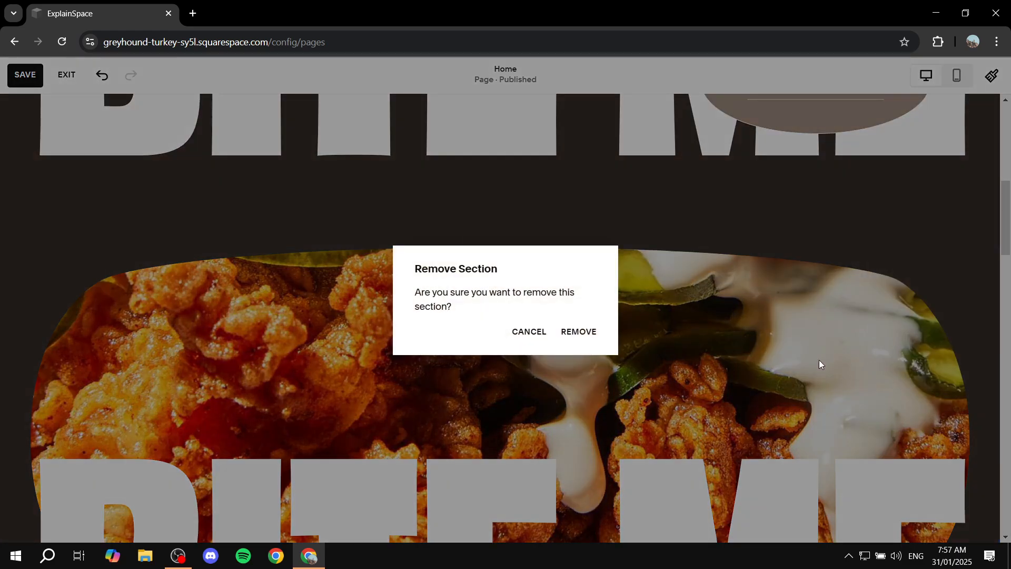
{"action": "left_click", "coordinate": [585, 332]}
Step: Add the top hero section to Saved Sections
{"action": "scroll", "coordinate": [632, 318], "scroll_direction": "up", "scroll_amount": 5}
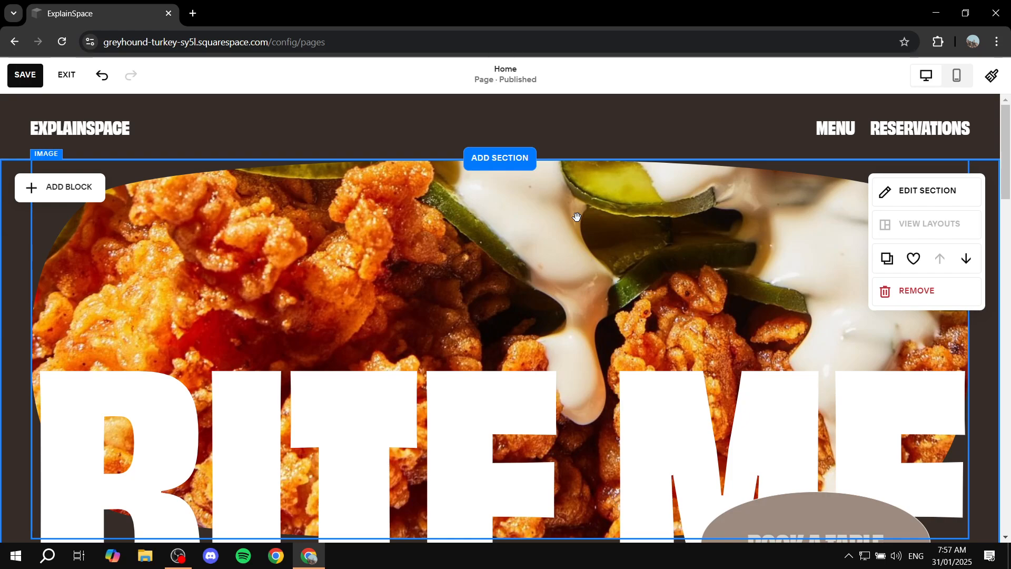
{"action": "left_click", "coordinate": [915, 259]}
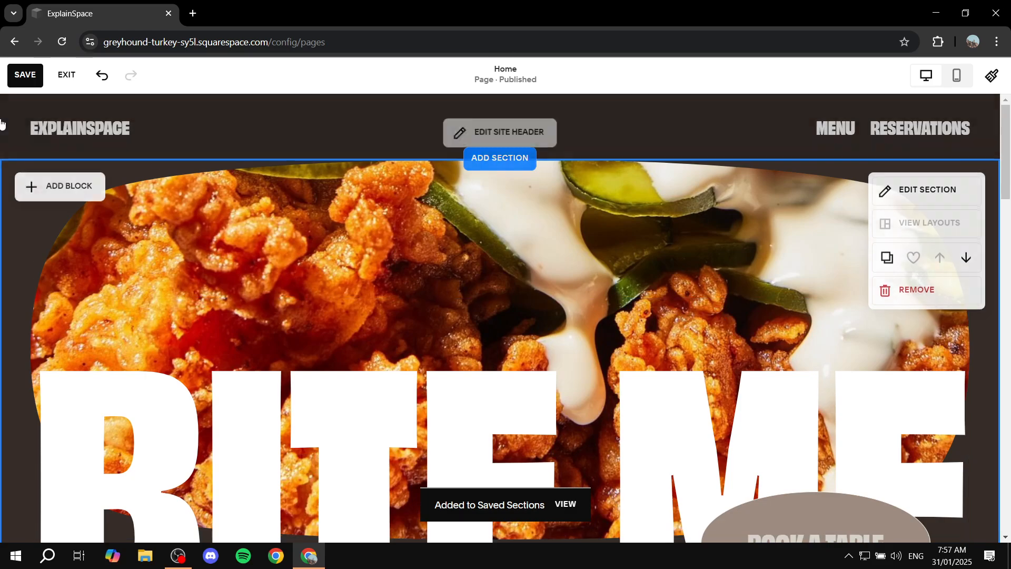
Step: Save the Home page edits, exit the editor and open the Menu page
{"action": "left_click", "coordinate": [18, 74]}
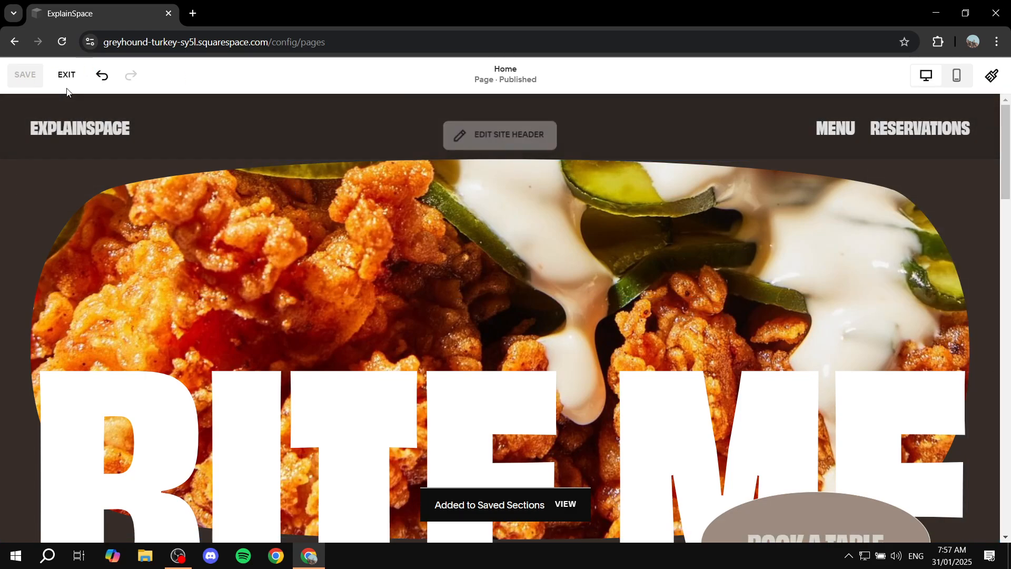
{"action": "left_click", "coordinate": [66, 74]}
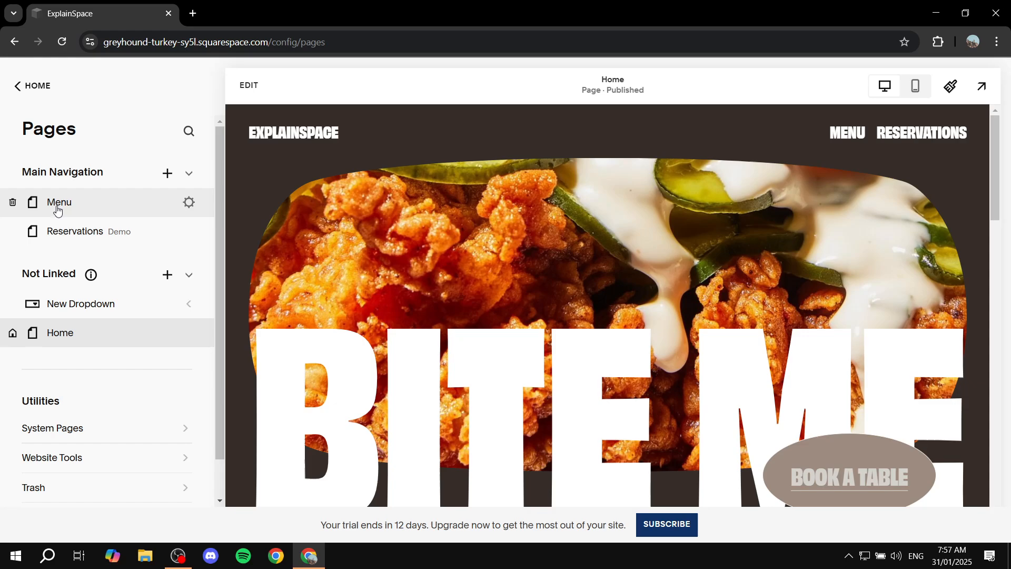
{"action": "left_click", "coordinate": [56, 206]}
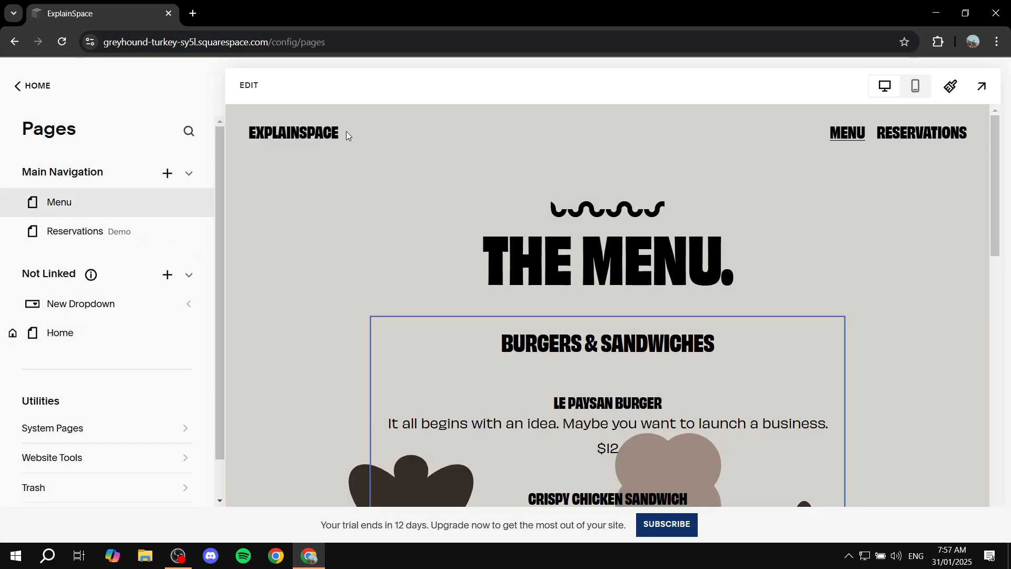
Step: Insert the saved BITE ME hero section at the top of the Menu page
{"action": "left_click", "coordinate": [241, 87]}
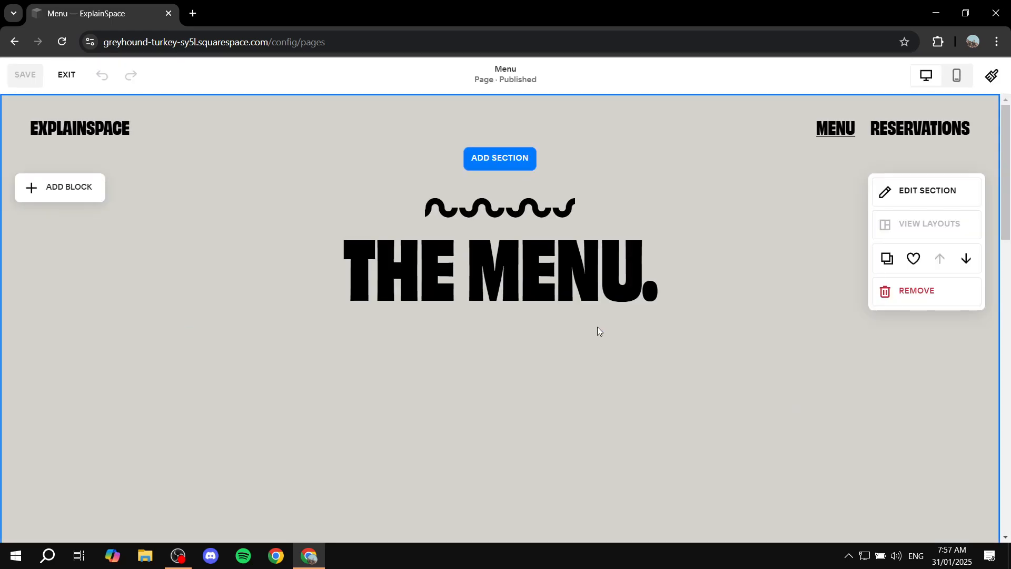
{"action": "left_click", "coordinate": [505, 159]}
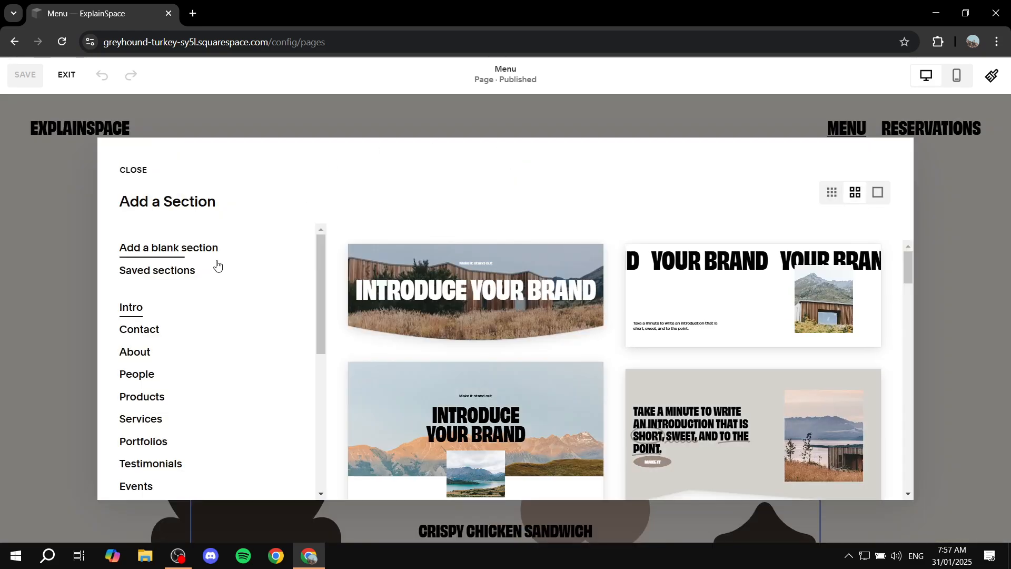
{"action": "left_click", "coordinate": [171, 277]}
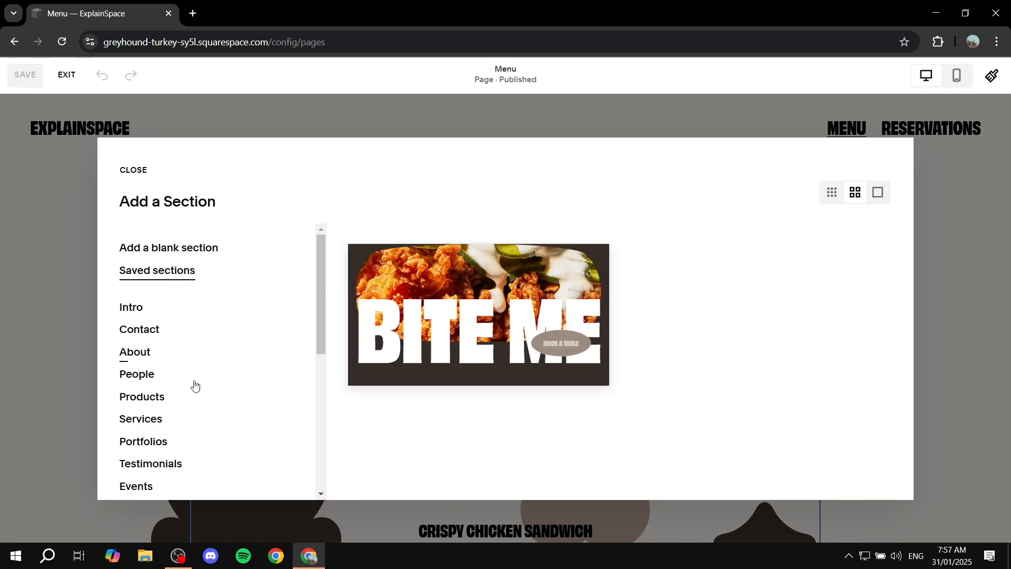
{"action": "left_click", "coordinate": [489, 313]}
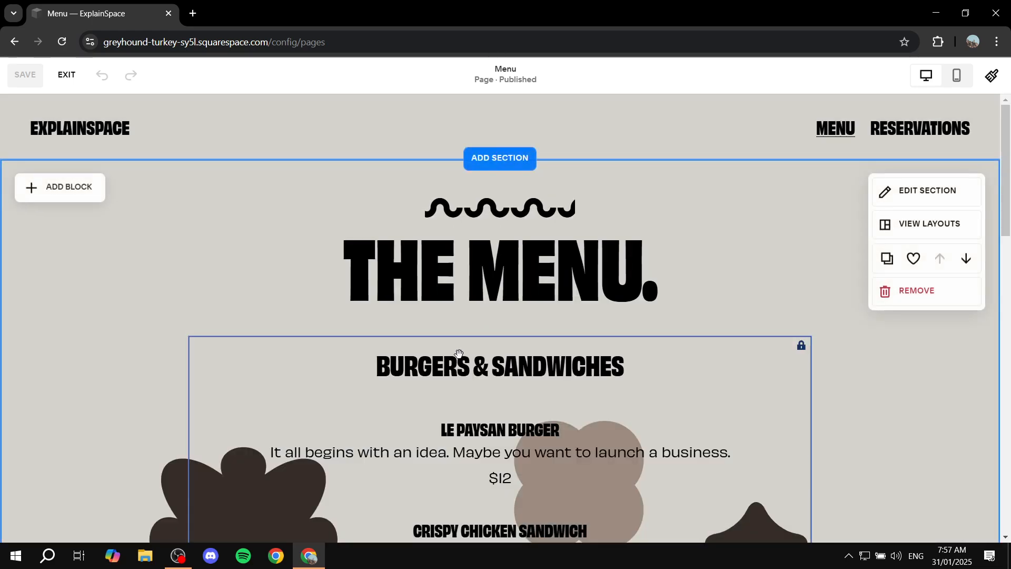
{"action": "scroll", "coordinate": [734, 247], "scroll_direction": "down", "scroll_amount": 5}
{"action": "scroll", "coordinate": [733, 257], "scroll_direction": "up", "scroll_amount": 5}
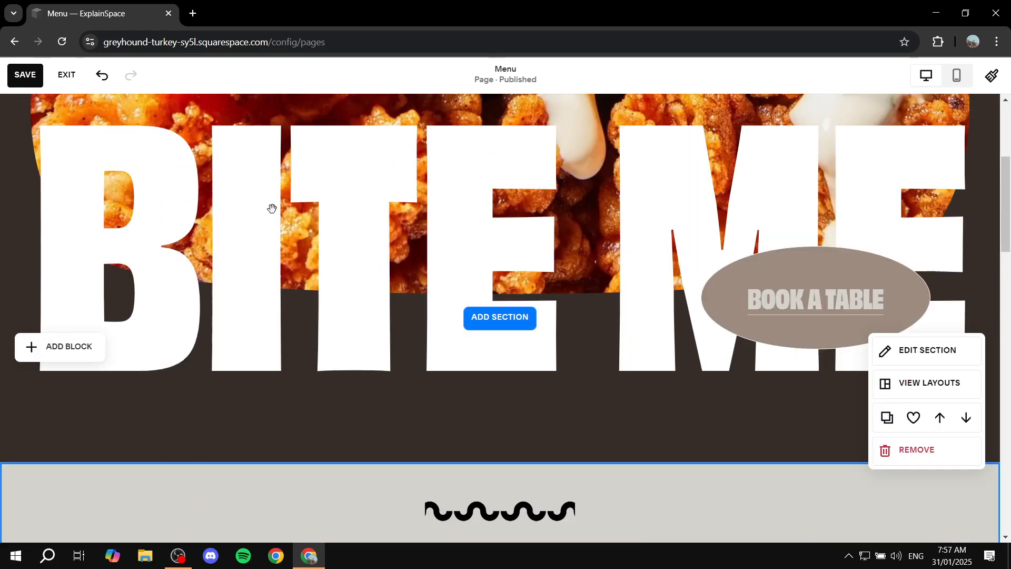
{"action": "scroll", "coordinate": [649, 389], "scroll_direction": "down", "scroll_amount": 5}
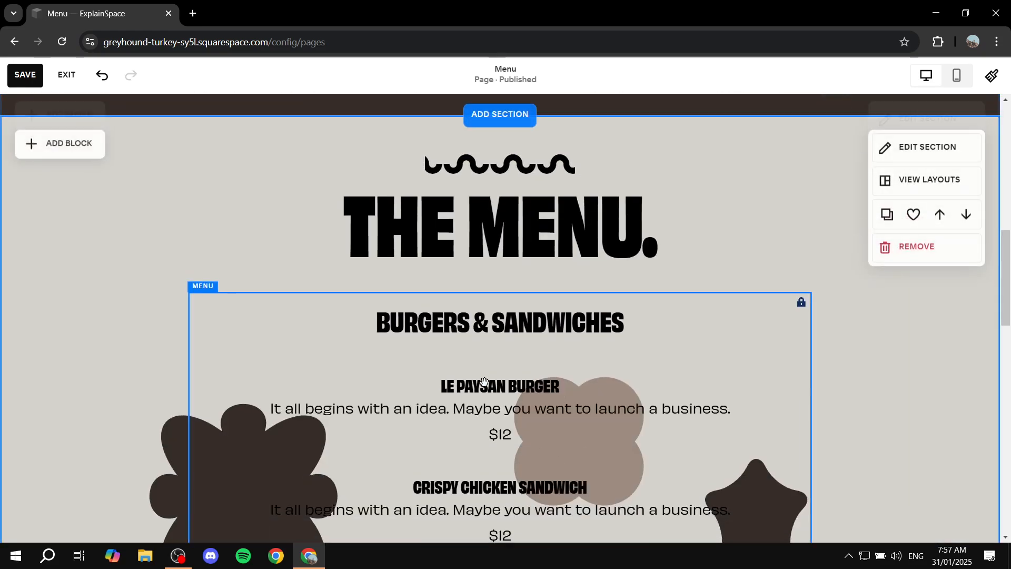
{"action": "scroll", "coordinate": [522, 276], "scroll_direction": "up", "scroll_amount": 5}
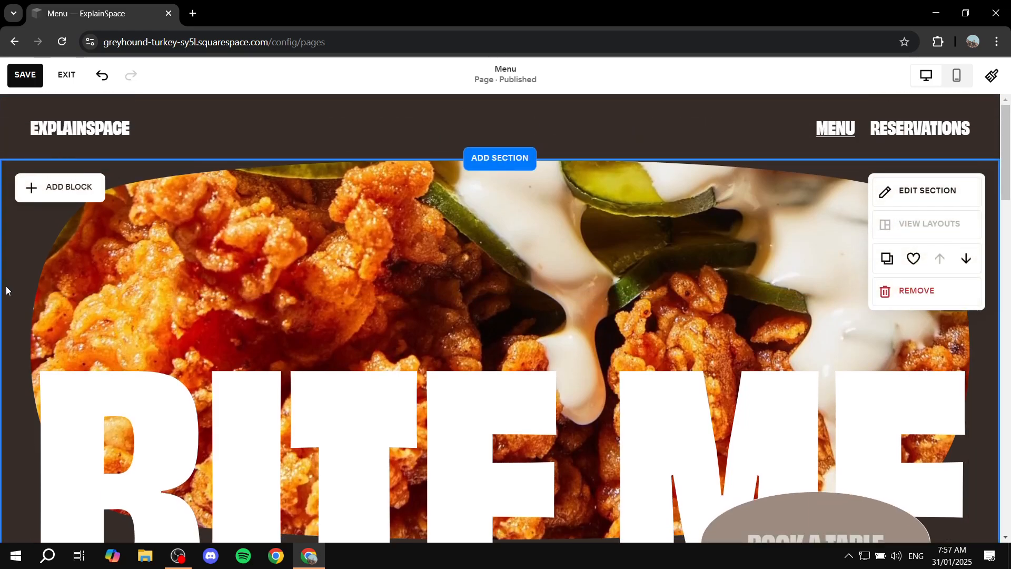
{"action": "scroll", "coordinate": [643, 365], "scroll_direction": "down", "scroll_amount": 5}
{"action": "scroll", "coordinate": [476, 293], "scroll_direction": "up", "scroll_amount": 4}
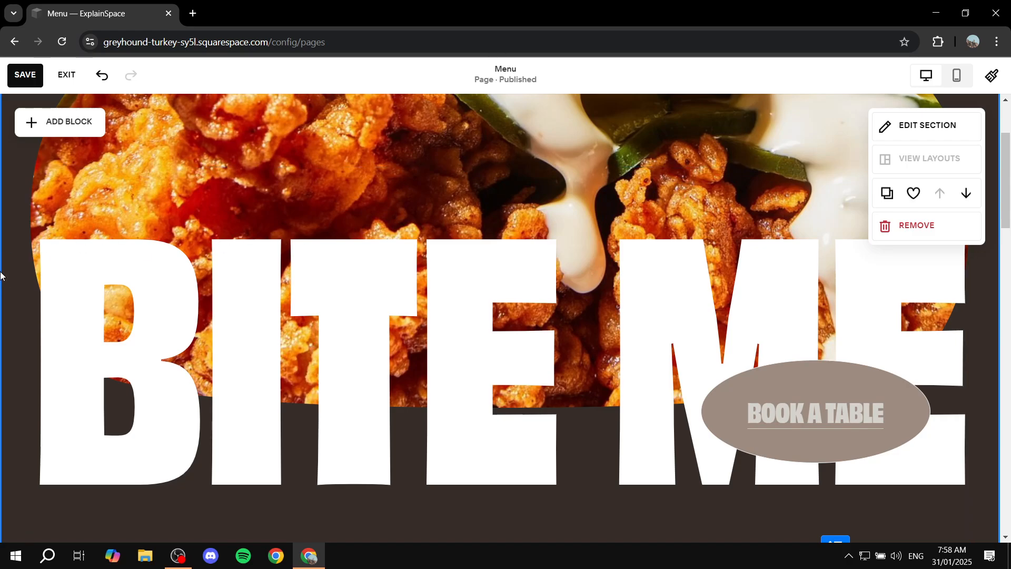
Step: Remove the inserted BITE ME hero section from the Menu page
{"action": "left_click", "coordinate": [907, 233]}
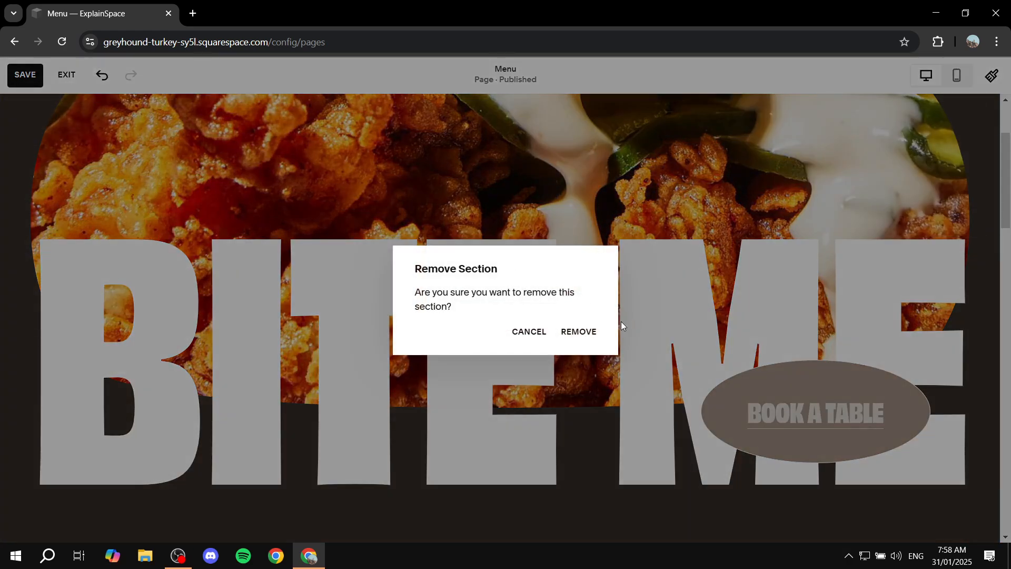
{"action": "left_click", "coordinate": [579, 332]}
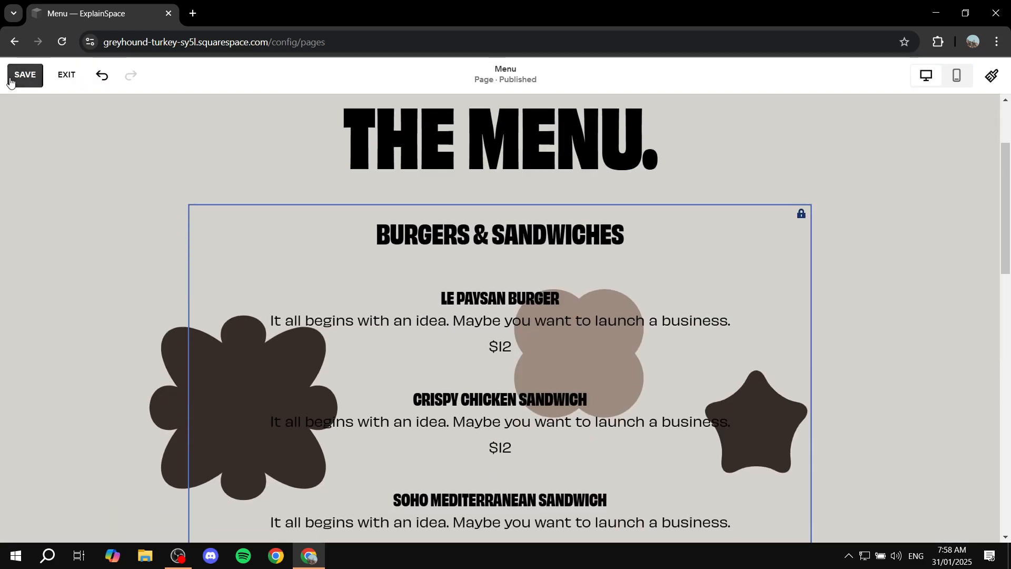
Step: Save the Menu page and exit the editor
{"action": "left_click", "coordinate": [21, 74]}
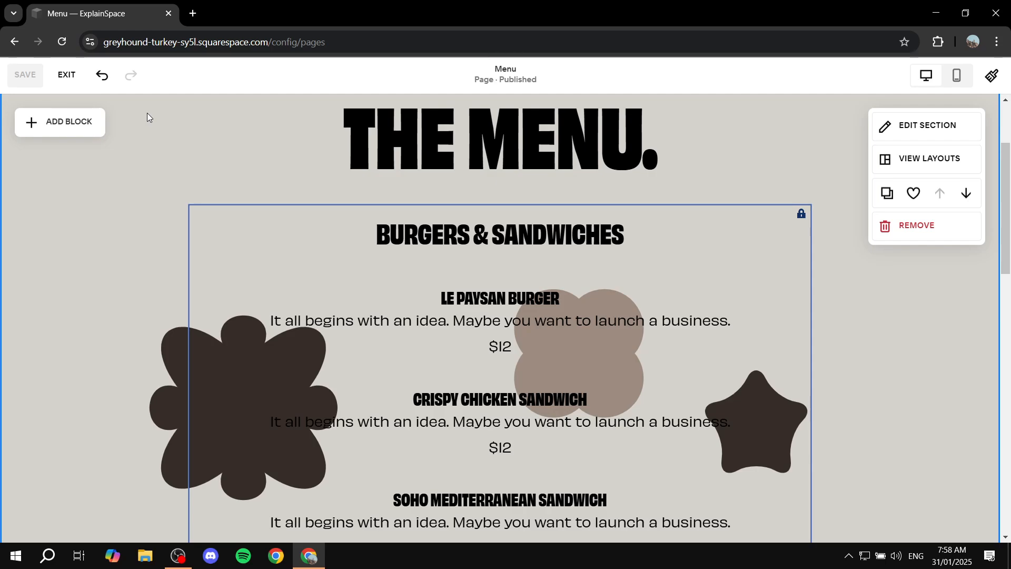
{"action": "left_click", "coordinate": [66, 74]}
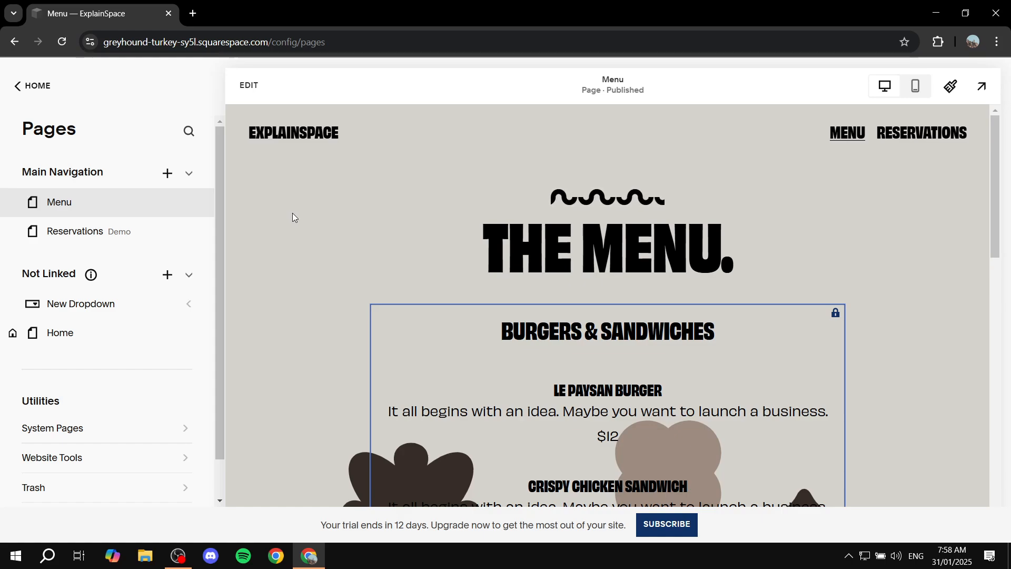
Step: Open the Custom CSS editor under Website Tools and place the cursor in it
{"action": "scroll", "coordinate": [289, 217], "scroll_direction": "down", "scroll_amount": 15}
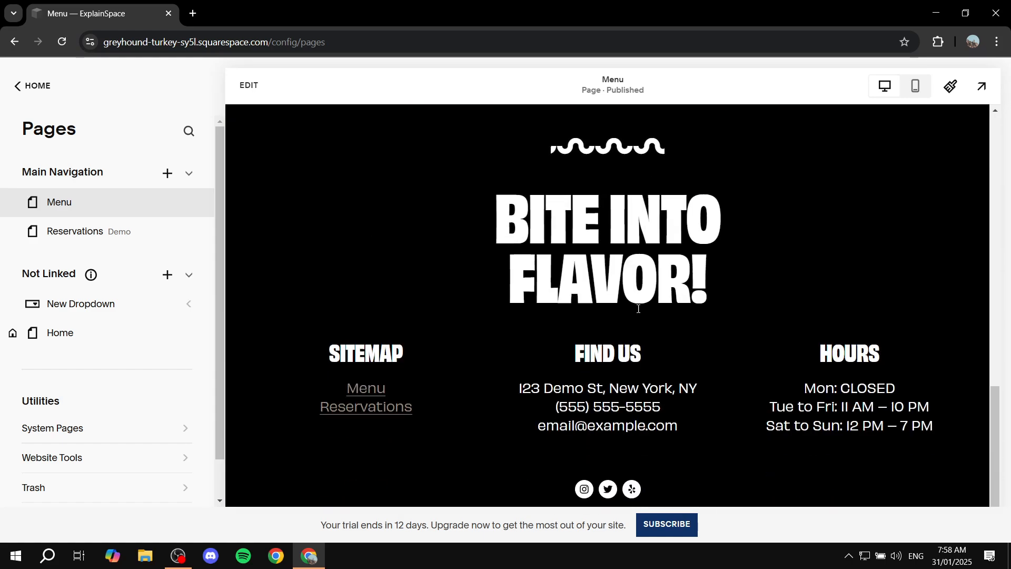
{"action": "scroll", "coordinate": [481, 268], "scroll_direction": "up", "scroll_amount": 15}
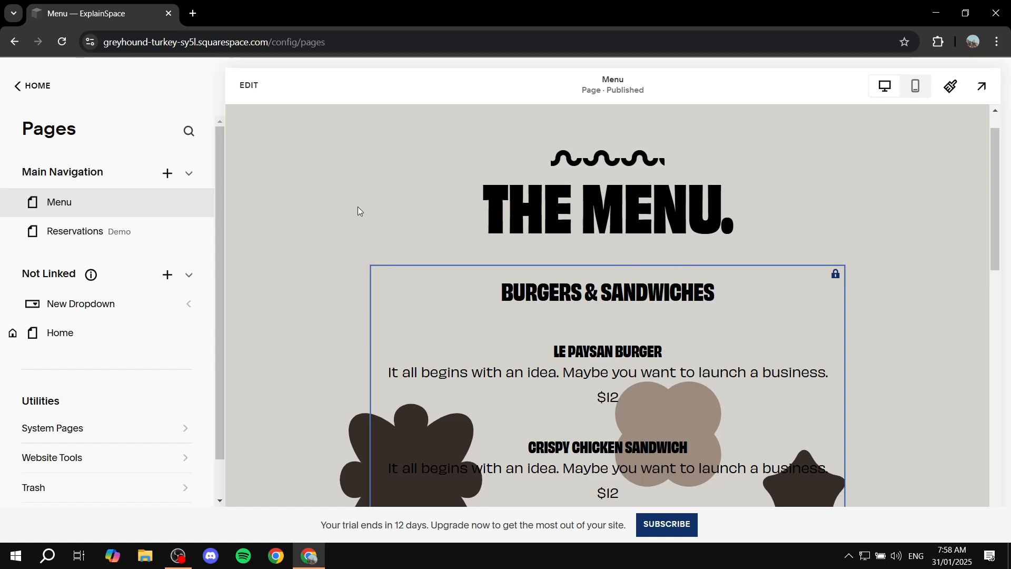
{"action": "scroll", "coordinate": [358, 211], "scroll_direction": "up", "scroll_amount": 2}
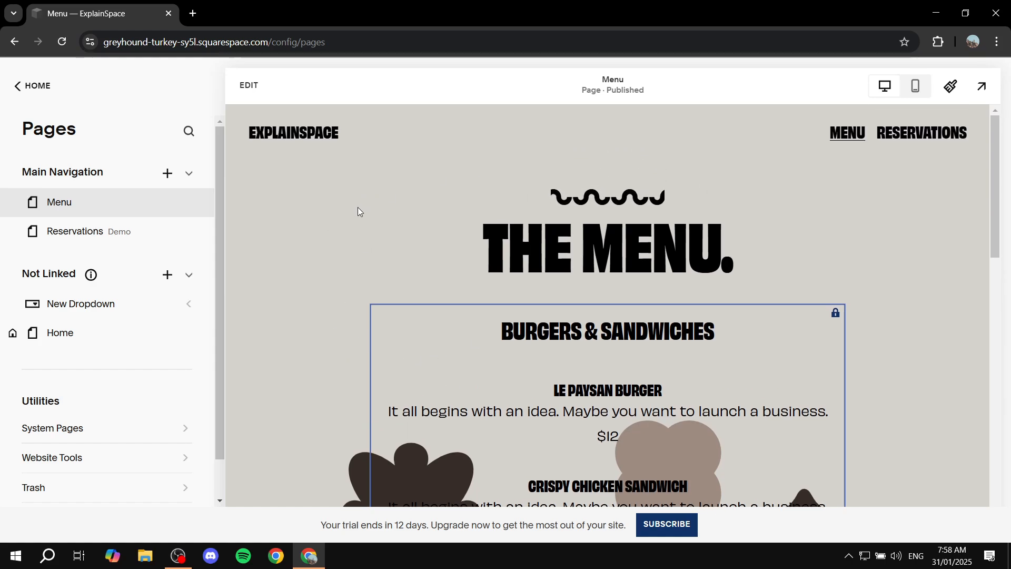
{"action": "left_click", "coordinate": [127, 467]}
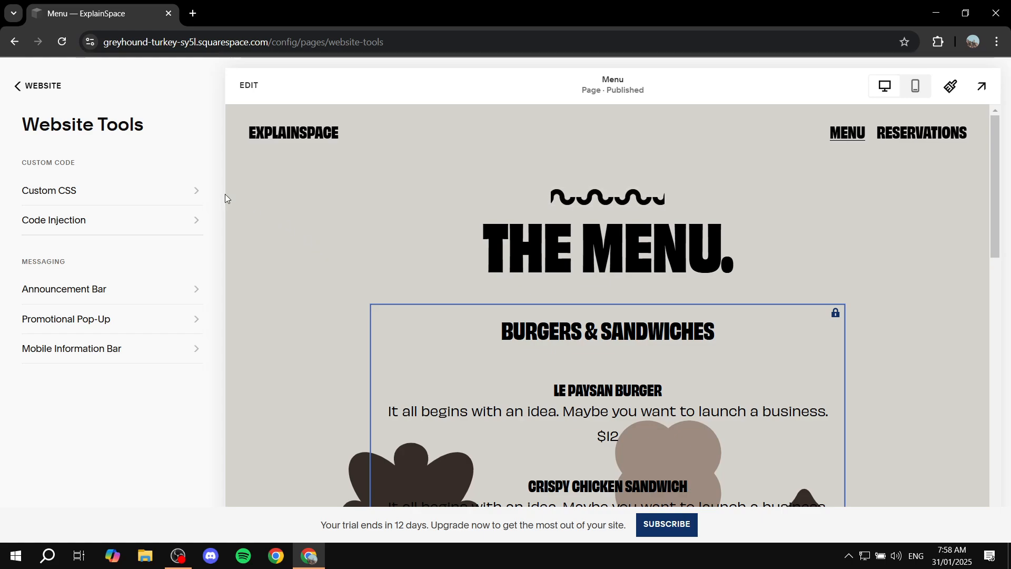
{"action": "left_click", "coordinate": [112, 191]}
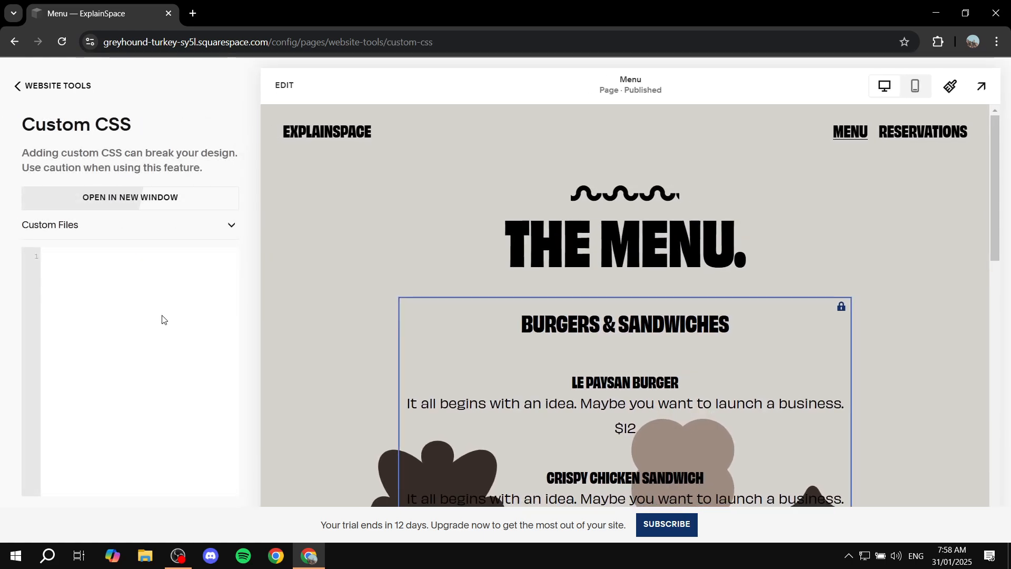
{"action": "left_click", "coordinate": [163, 319]}
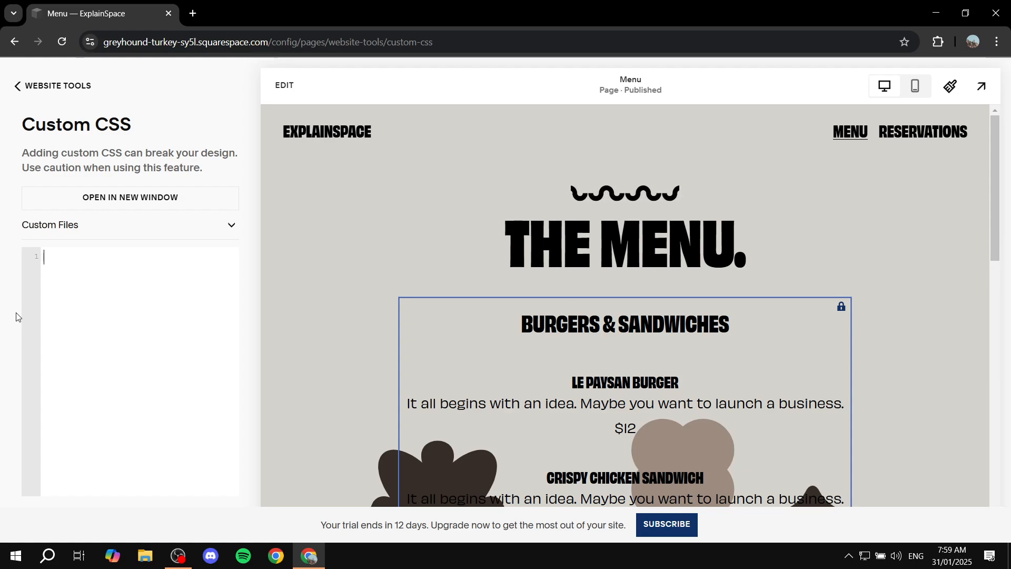
Step: Enter the test text agwhiawtb in the Custom CSS editor, then select and delete it
{"action": "type", "text": "agwhiawtb"}
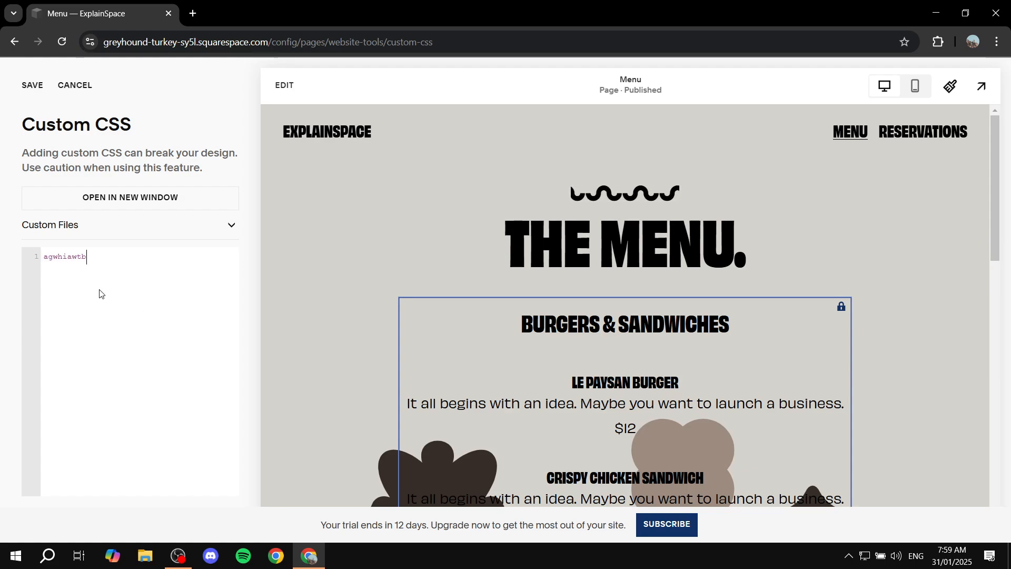
{"action": "key", "text": "ctrl+a"}
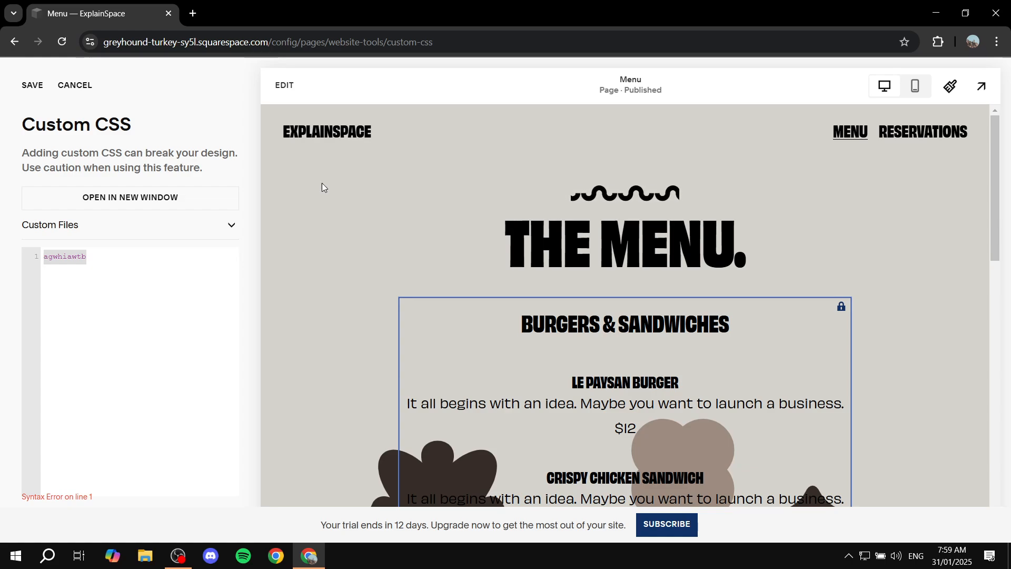
{"action": "key", "text": "BackSpace"}
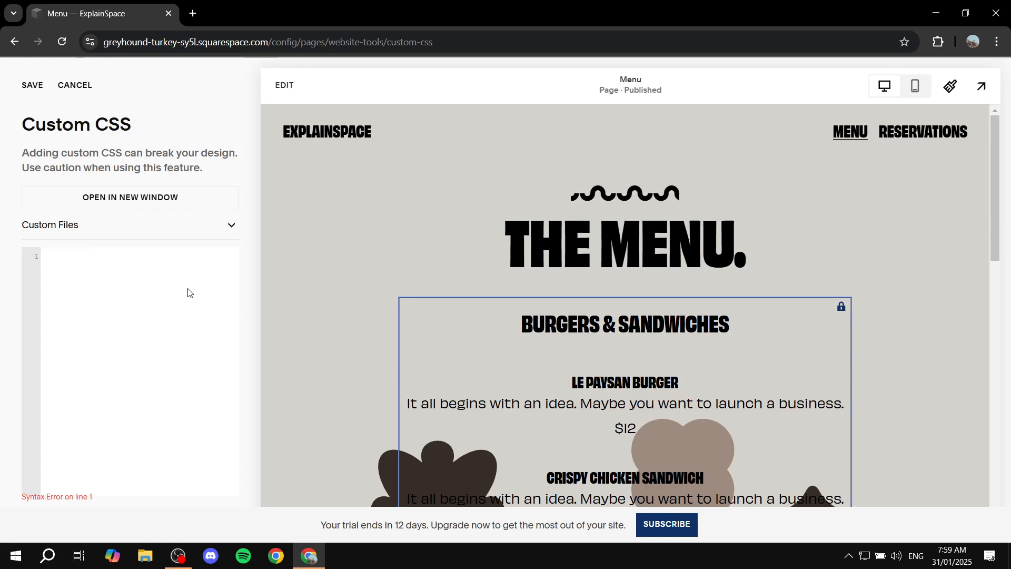